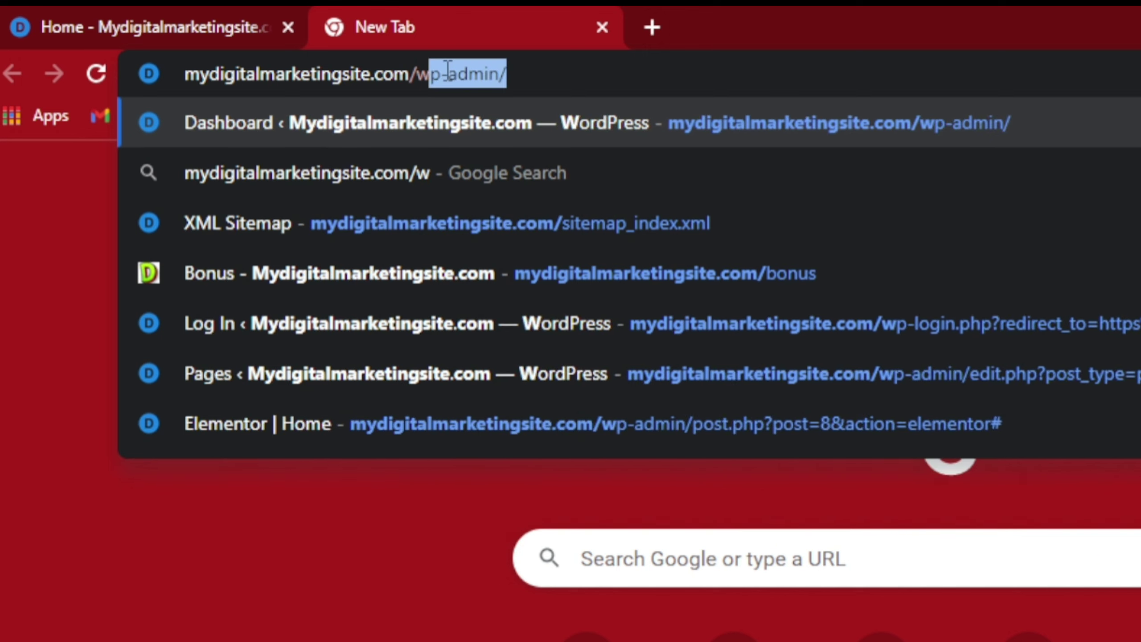
Step: Open the WordPress admin login page at mydigitalmarketingsite.com/wp-admin/
{"action": "type", "text": "a"}
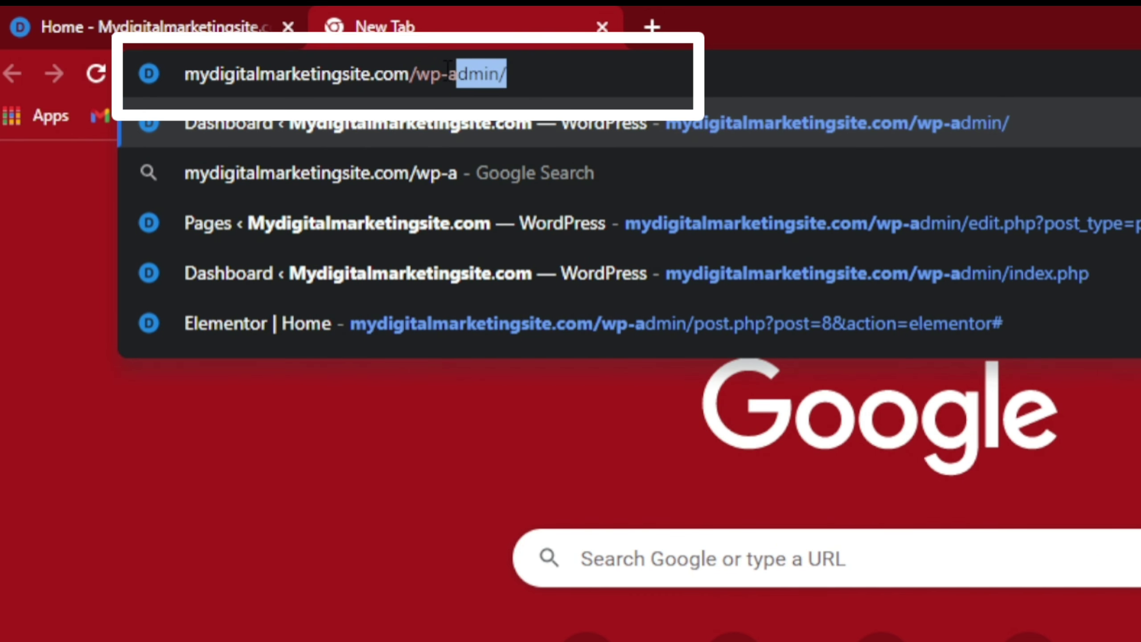
{"action": "type", "text": "dmin"}
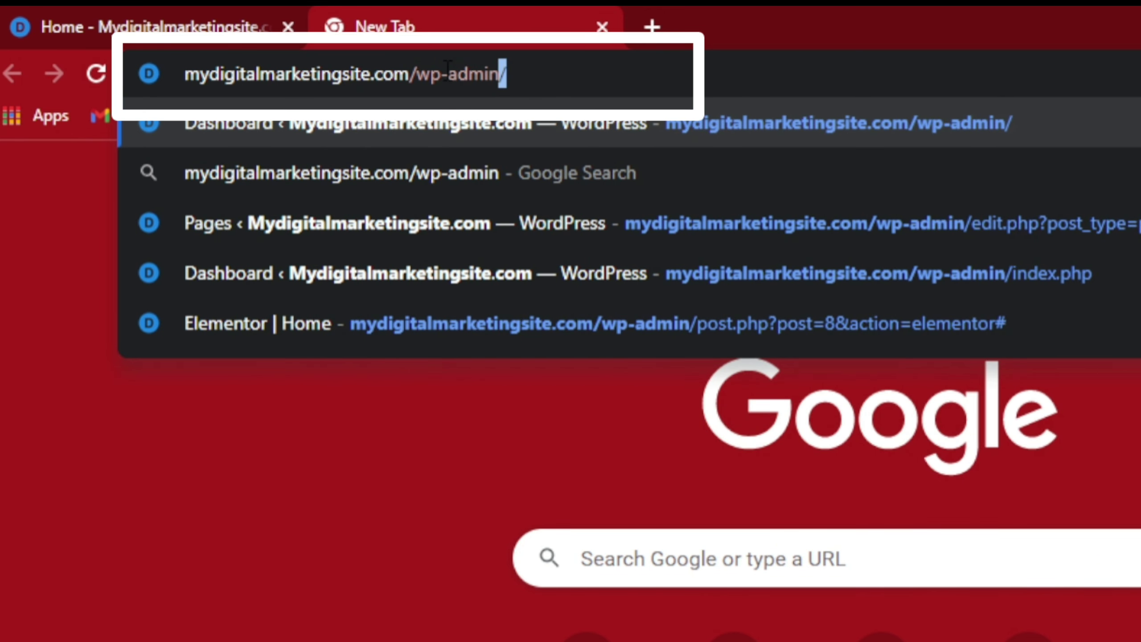
{"action": "type", "text": "/"}
{"action": "key", "text": "ctrl+a"}
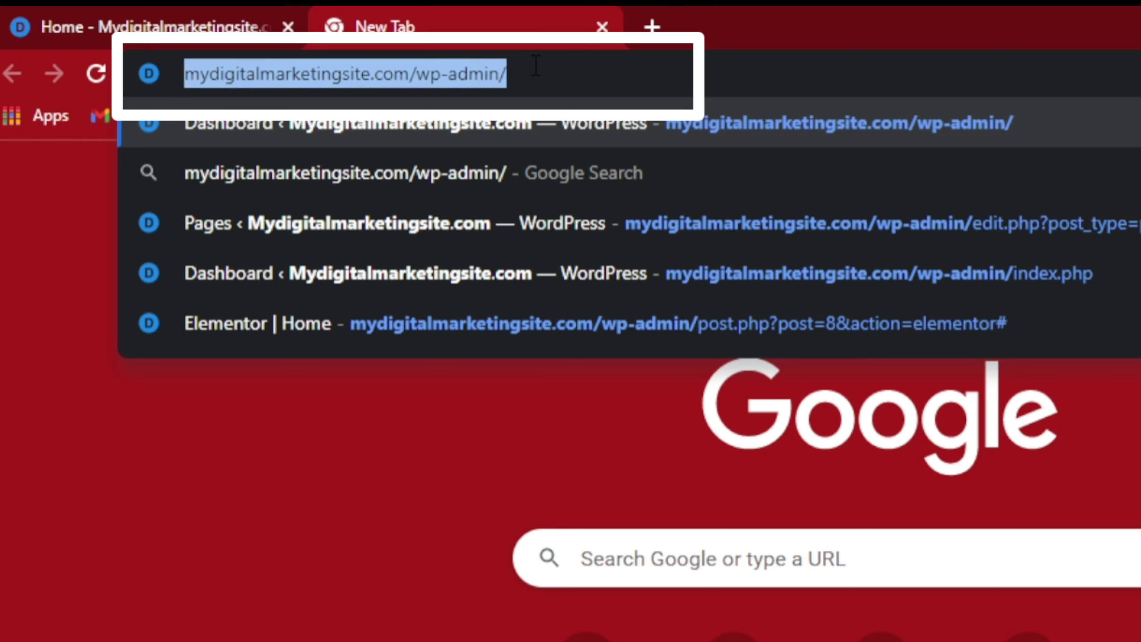
{"action": "left_click", "coordinate": [511, 71]}
{"action": "key", "text": "Return"}
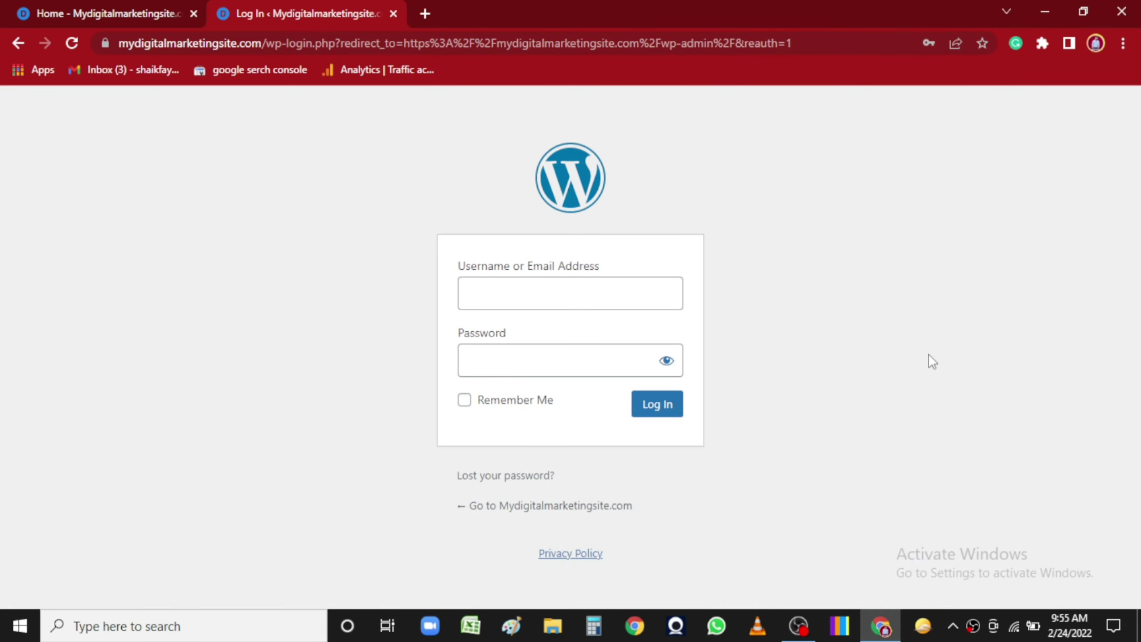
Step: Fill in the saved username and account password and log in to the WordPress dashboard
{"action": "left_click", "coordinate": [540, 288]}
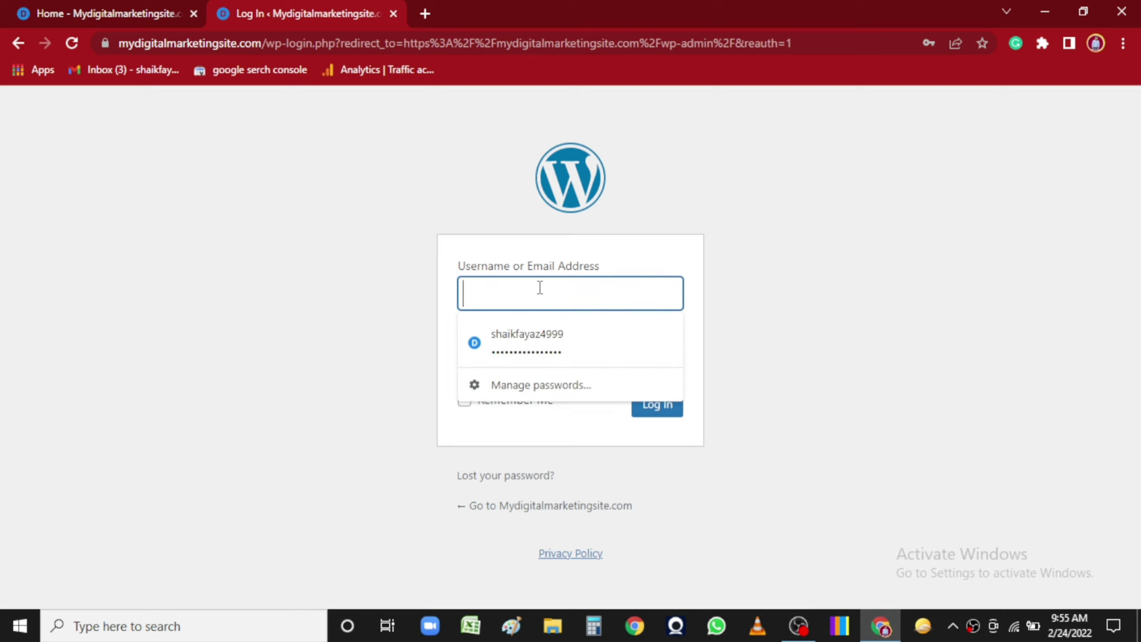
{"action": "left_click", "coordinate": [548, 337]}
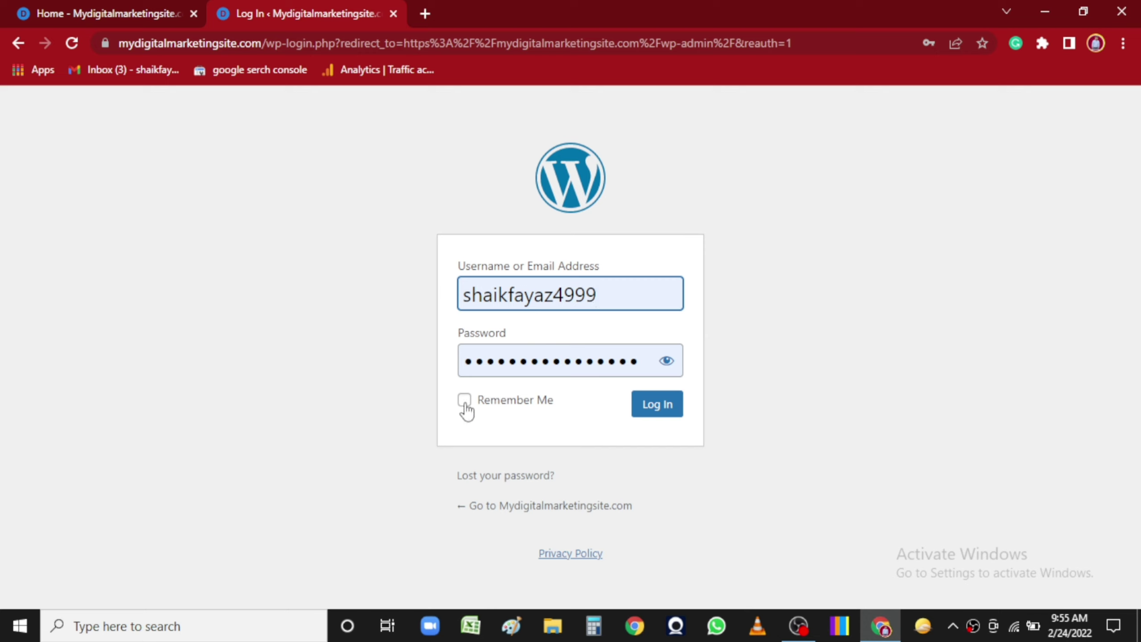
{"action": "left_click", "coordinate": [668, 418]}
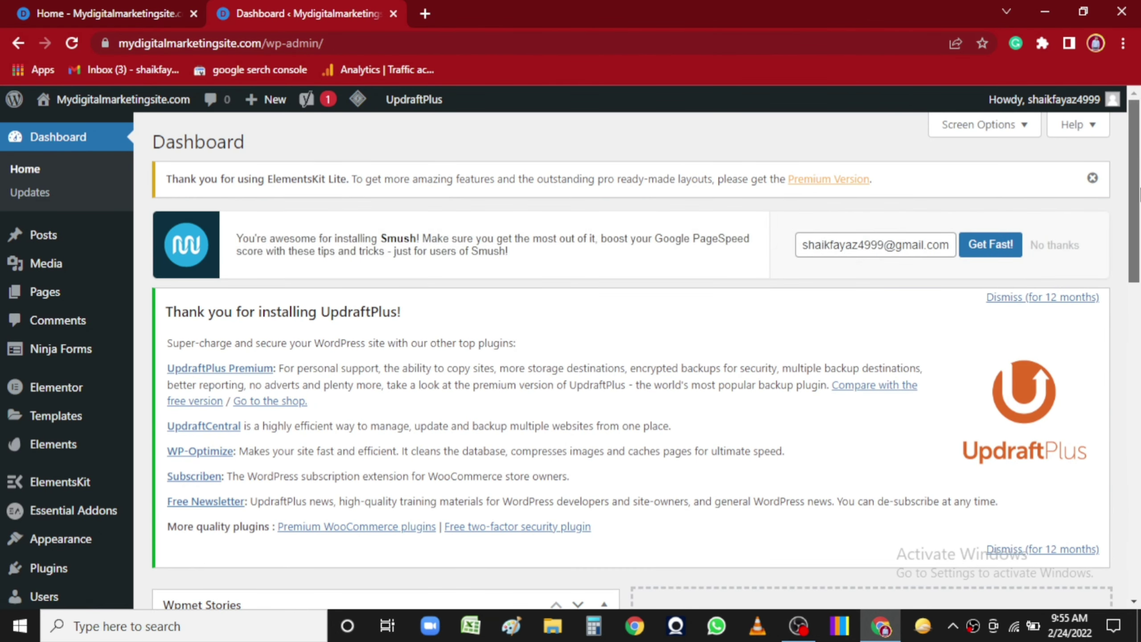
{"action": "scroll", "coordinate": [1140, 143], "scroll_direction": "down", "scroll_amount": 2}
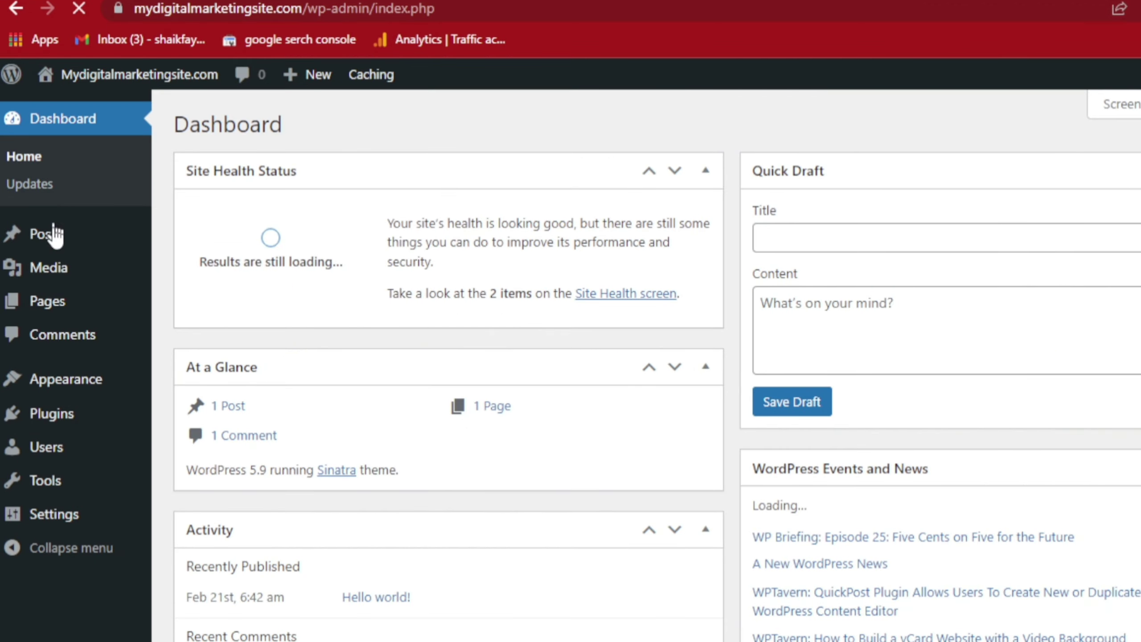
Step: Move the "Hello world!" post to the trash from the list of all posts
{"action": "mouse_move", "coordinate": [49, 237]}
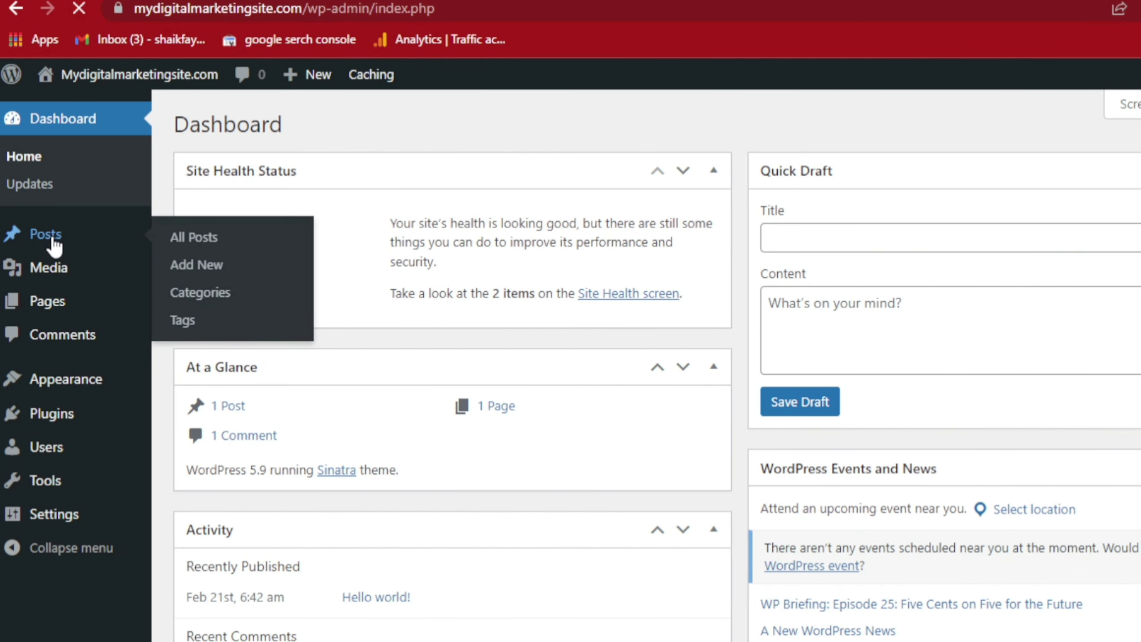
{"action": "left_click", "coordinate": [191, 246]}
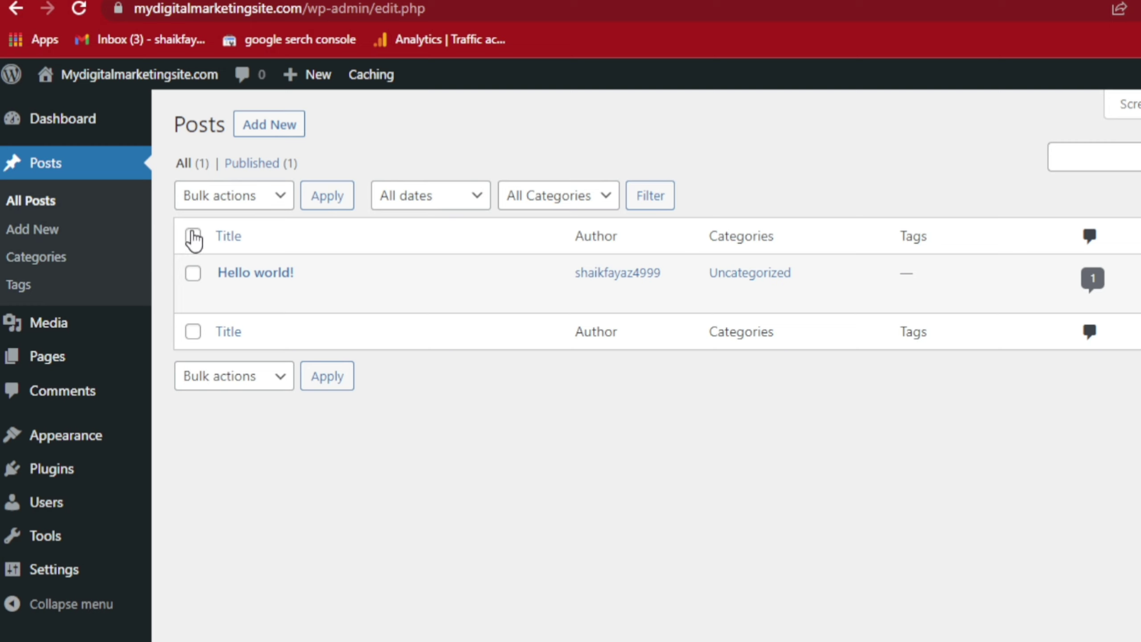
{"action": "left_click", "coordinate": [194, 273]}
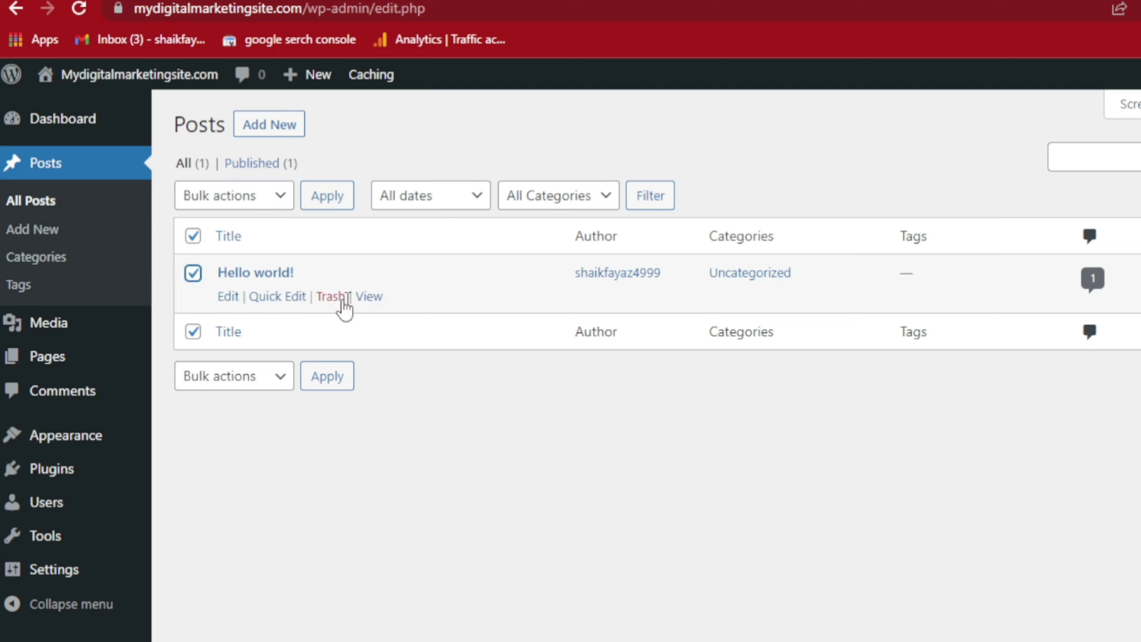
{"action": "left_click", "coordinate": [328, 298]}
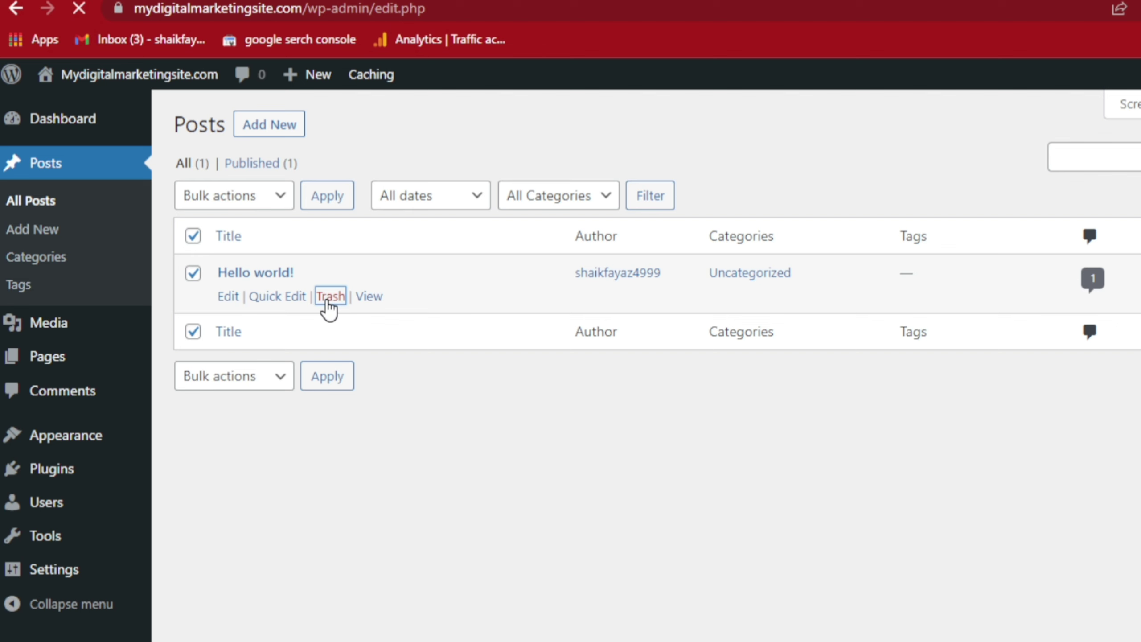
Step: Check the media library, and move the Privacy Policy and Sample Page pages to the trash with one bulk action
{"action": "left_click", "coordinate": [49, 322]}
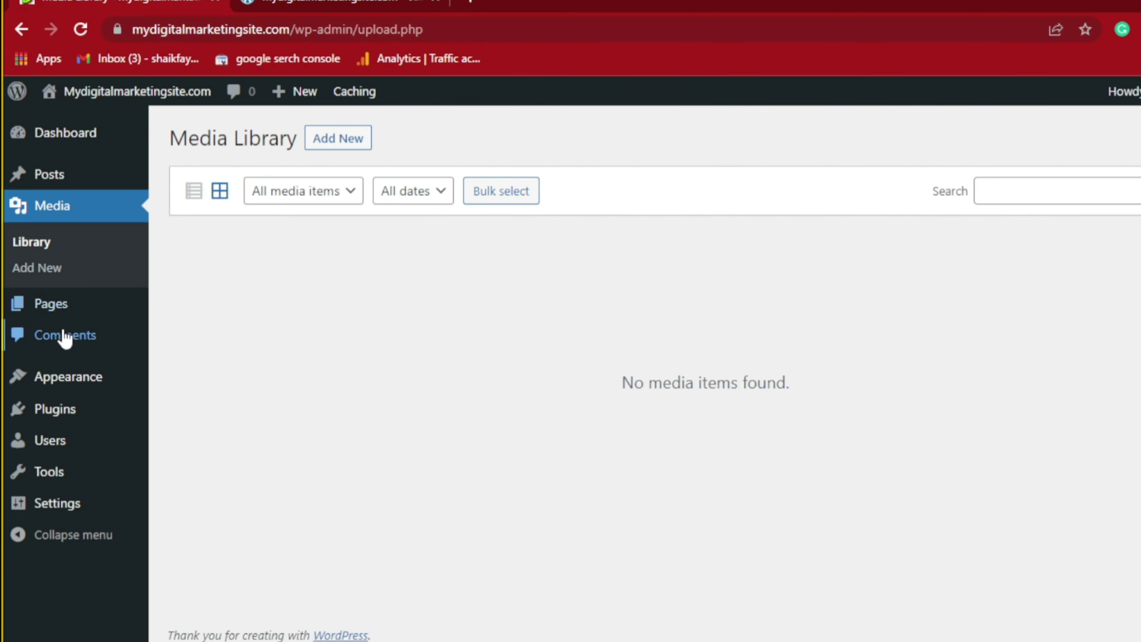
{"action": "mouse_move", "coordinate": [67, 304]}
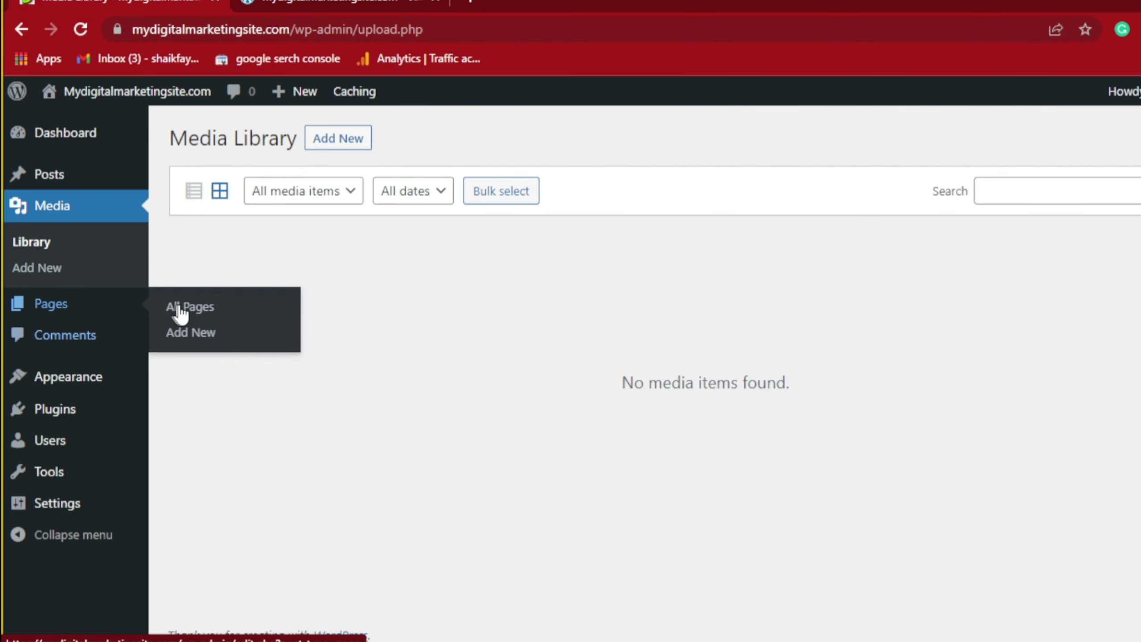
{"action": "left_click", "coordinate": [178, 311]}
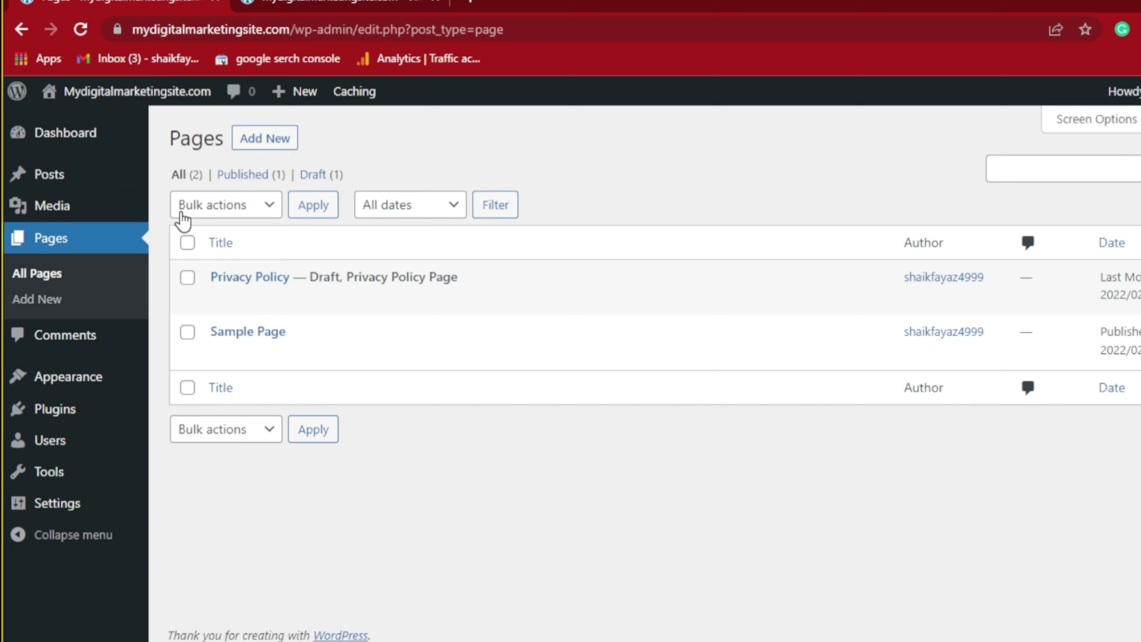
{"action": "left_click", "coordinate": [188, 243]}
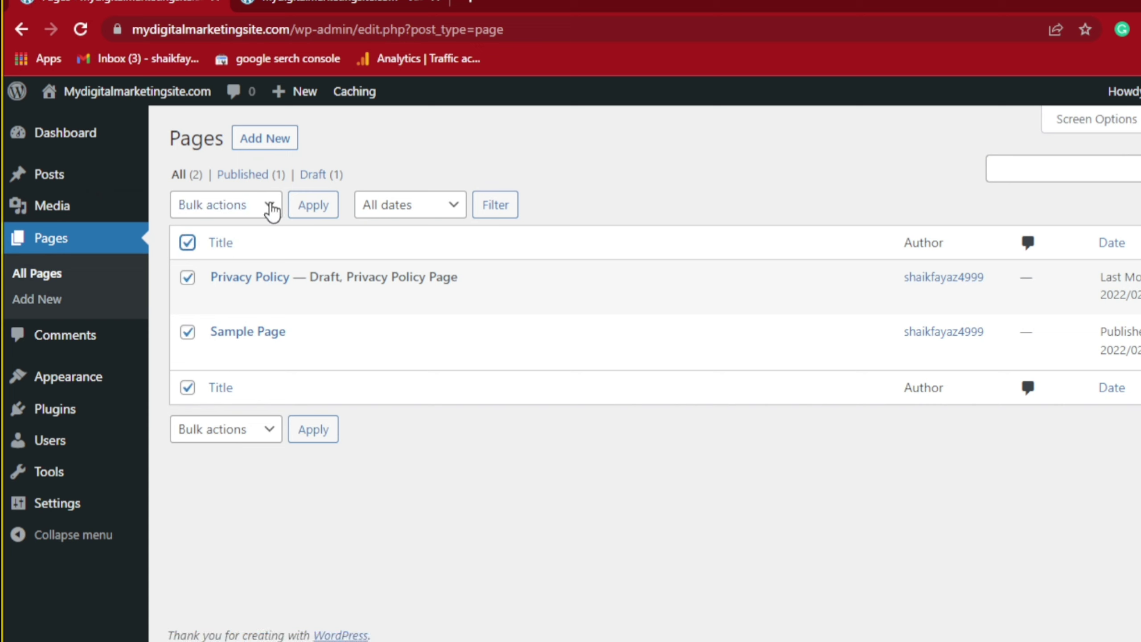
{"action": "left_click", "coordinate": [252, 205]}
{"action": "left_click", "coordinate": [222, 262]}
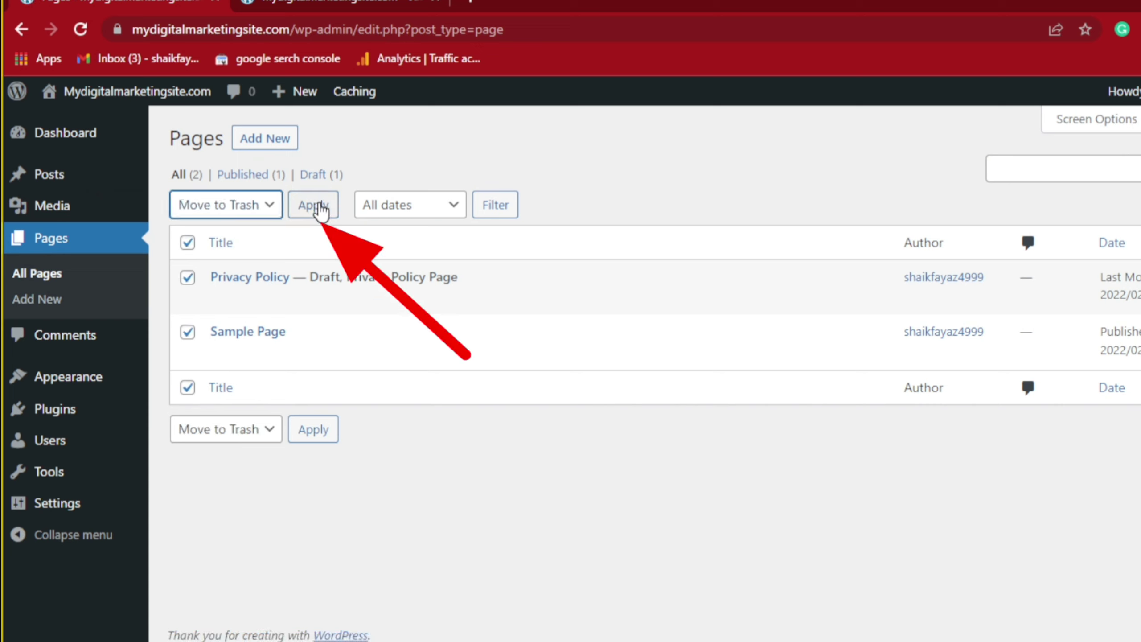
{"action": "left_click", "coordinate": [320, 208]}
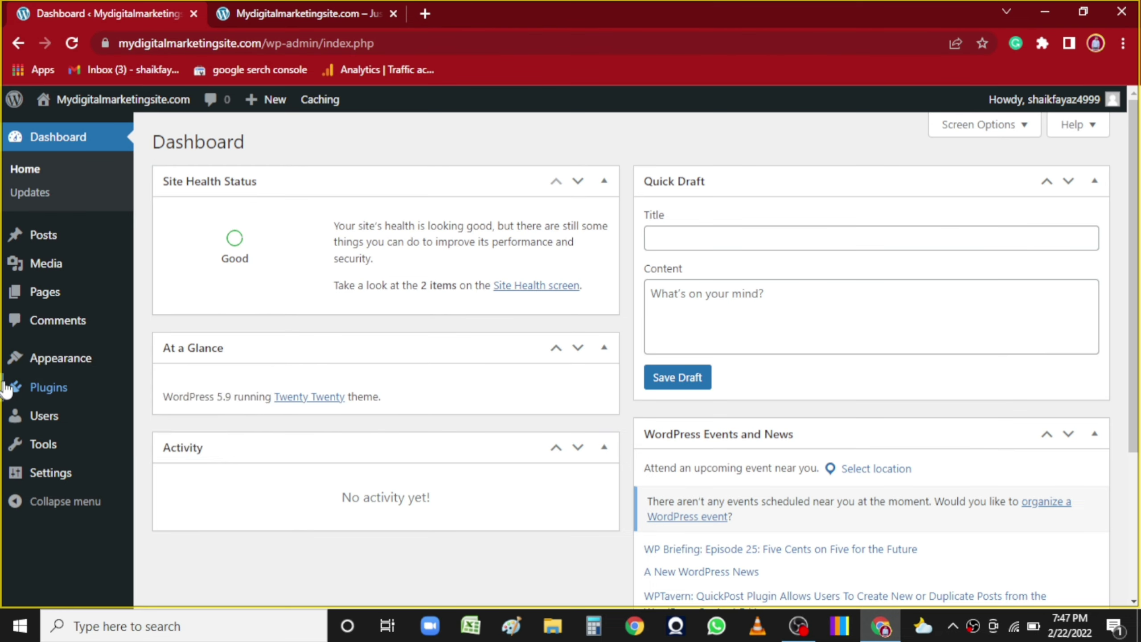
Step: Look over the site's front page from header to footer
{"action": "mouse_move", "coordinate": [40, 367]}
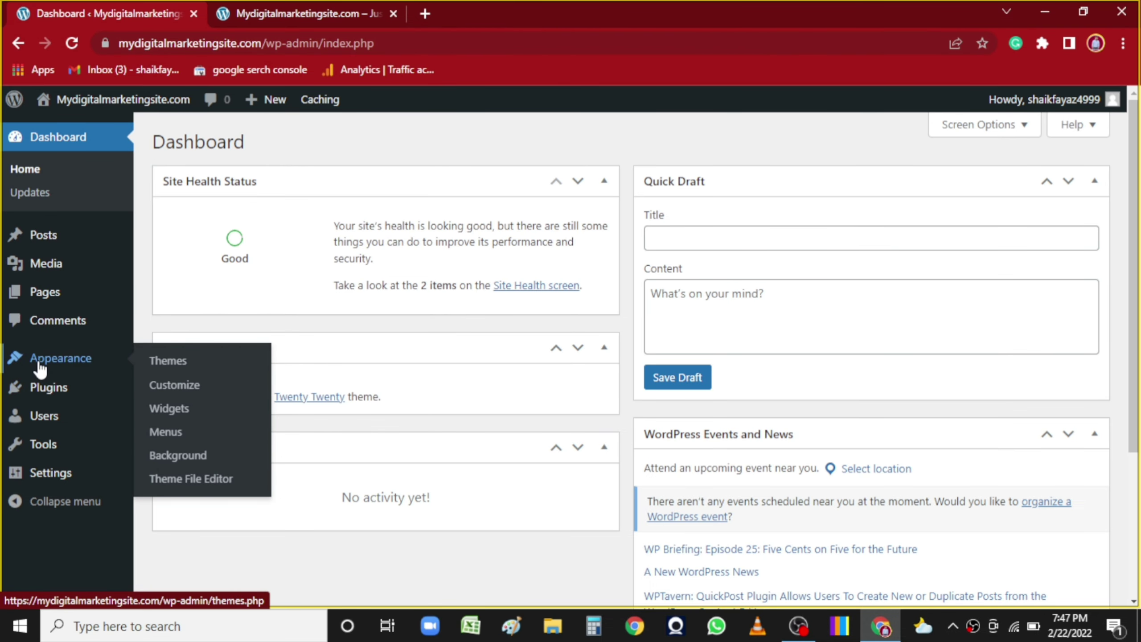
{"action": "left_click", "coordinate": [179, 366]}
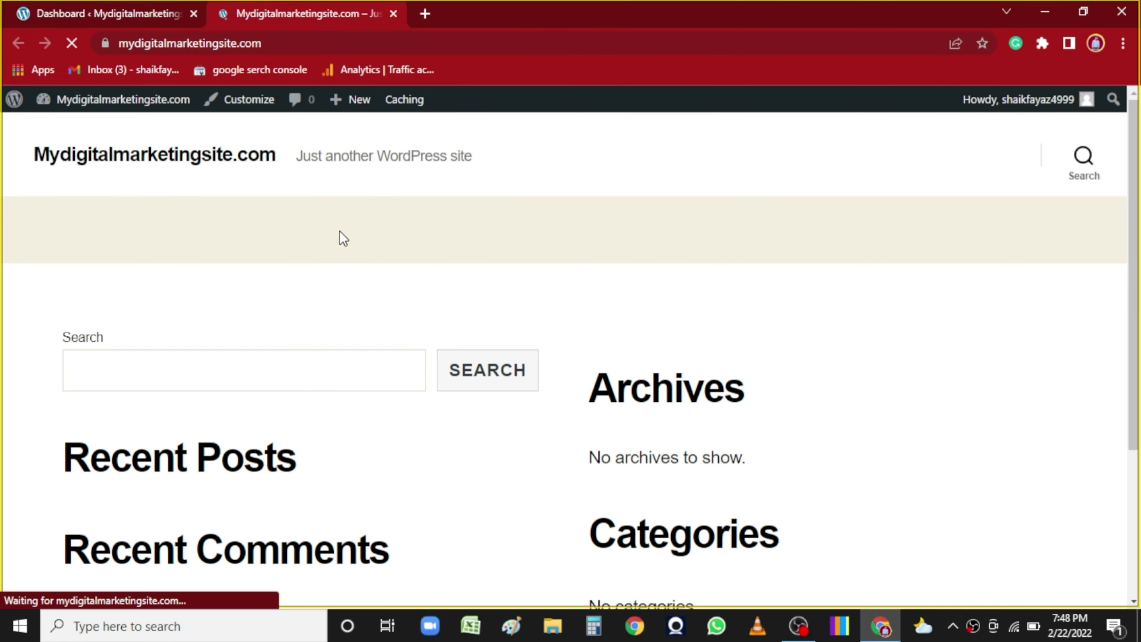
{"action": "scroll", "coordinate": [344, 238], "scroll_direction": "down", "scroll_amount": 5}
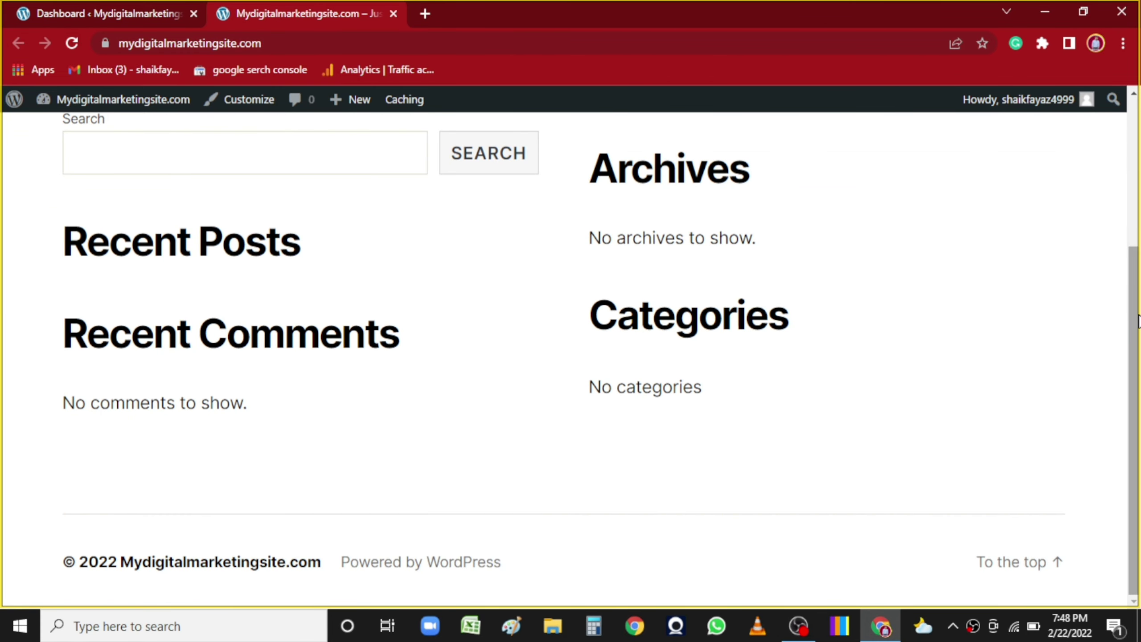
{"action": "scroll", "coordinate": [1137, 321], "scroll_direction": "up", "scroll_amount": 5}
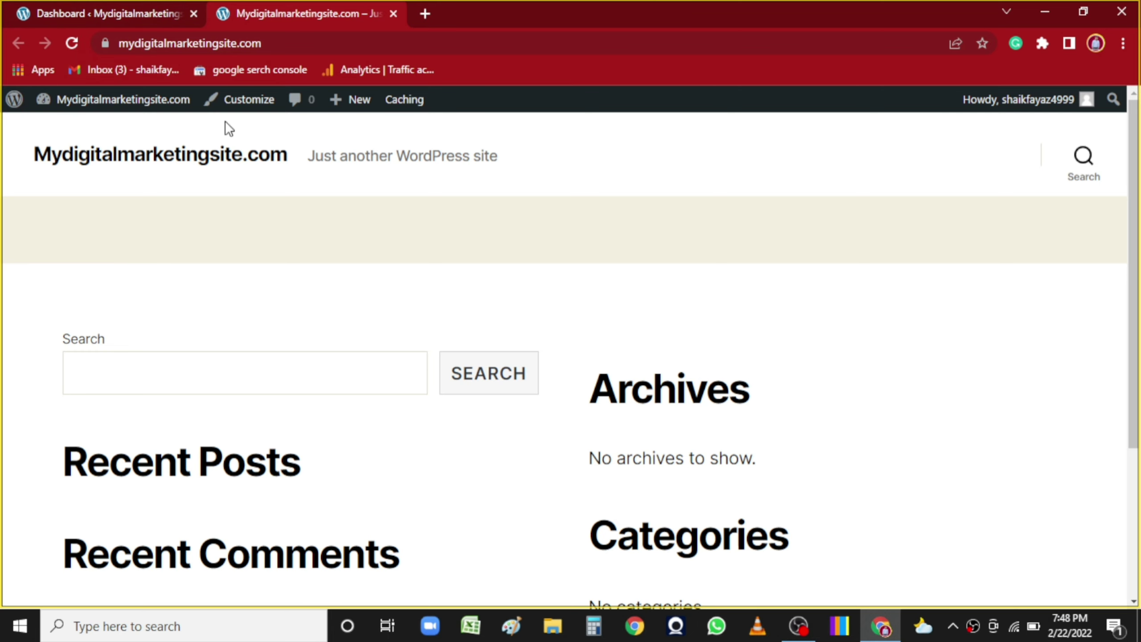
Step: Set the site's permalink structure to Post name and save the changes
{"action": "left_click", "coordinate": [117, 13]}
{"action": "mouse_move", "coordinate": [76, 474]}
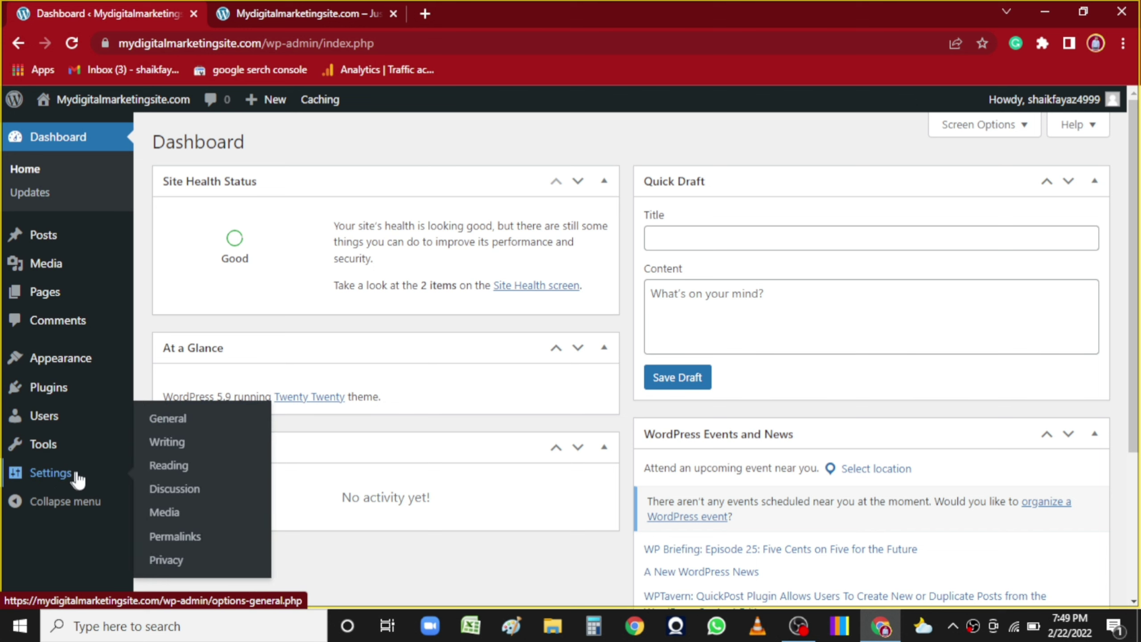
{"action": "left_click", "coordinate": [195, 549]}
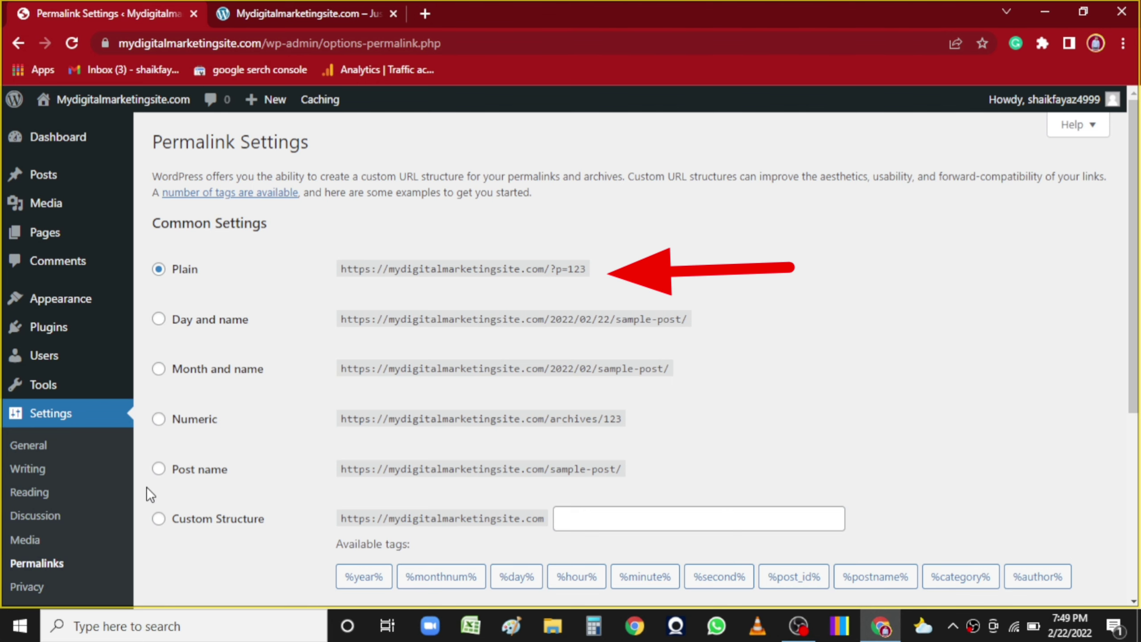
{"action": "left_click", "coordinate": [163, 469]}
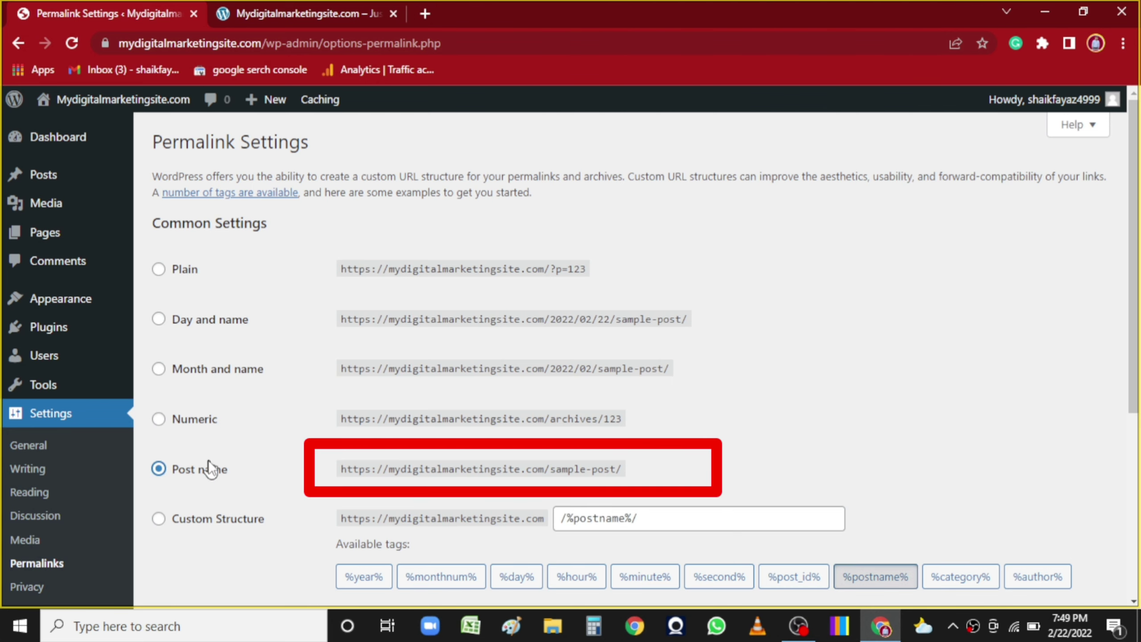
{"action": "scroll", "coordinate": [620, 481], "scroll_direction": "down", "scroll_amount": 5}
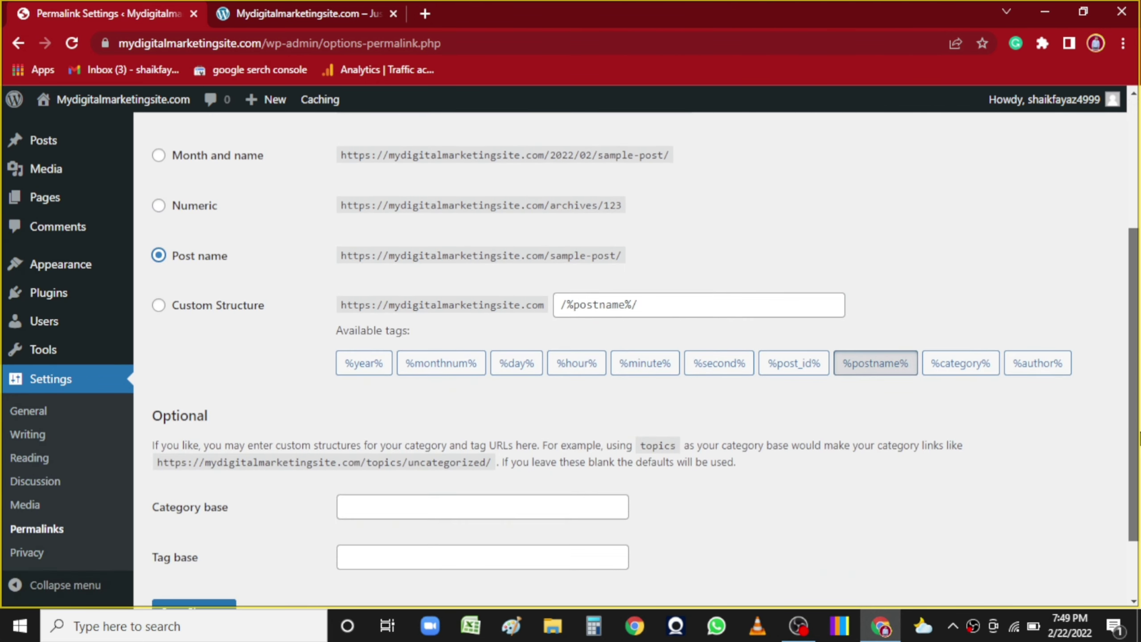
{"action": "left_click_drag", "start_coordinate": [1135, 382], "coordinate": [1135, 435]}
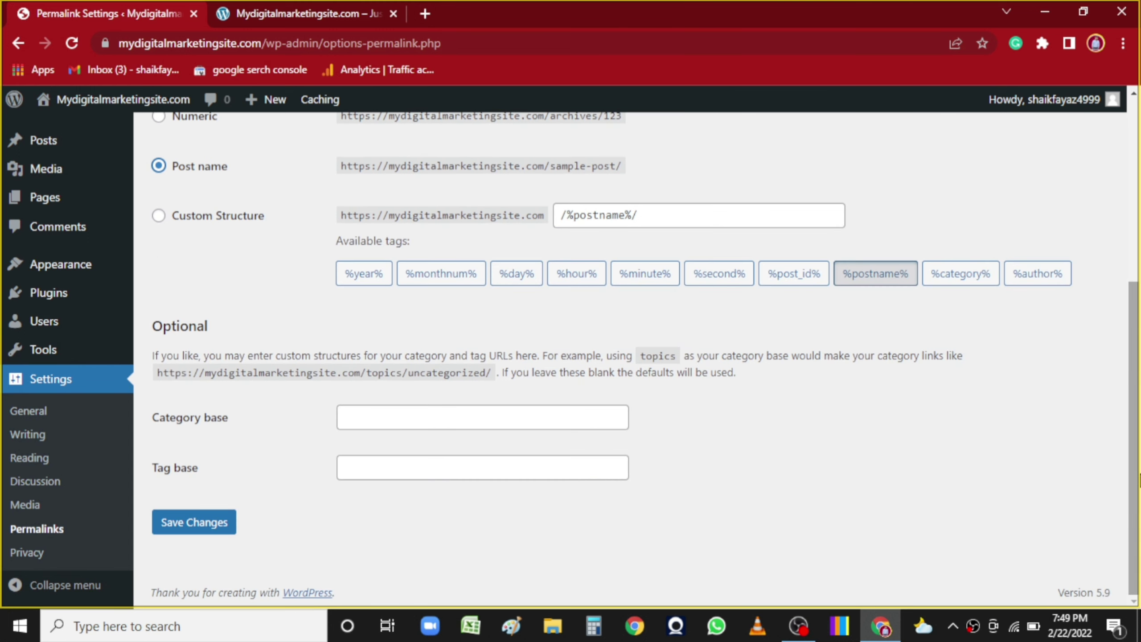
{"action": "left_click", "coordinate": [194, 524]}
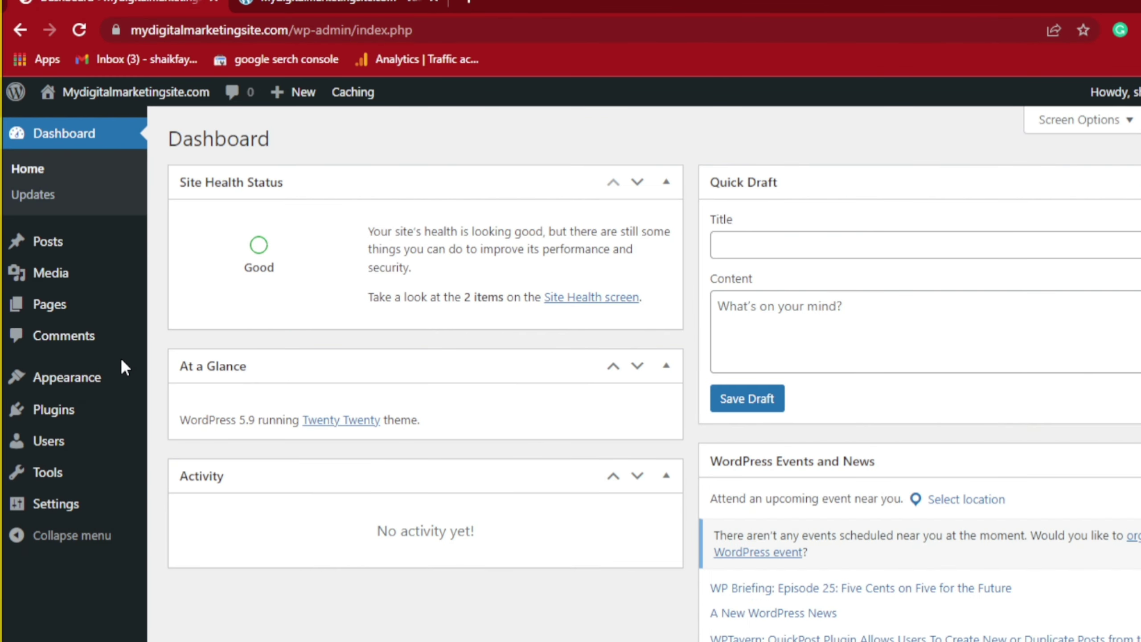
Step: Search for "astra" among the new themes available to add to the site and browse the matching themes
{"action": "mouse_move", "coordinate": [76, 375]}
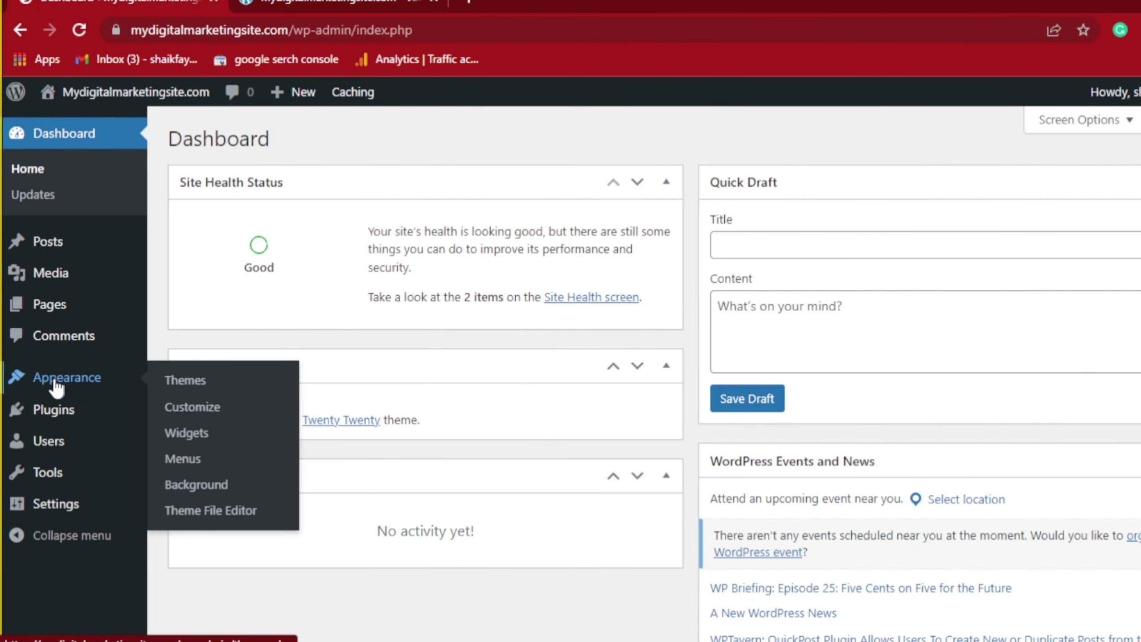
{"action": "left_click", "coordinate": [173, 380]}
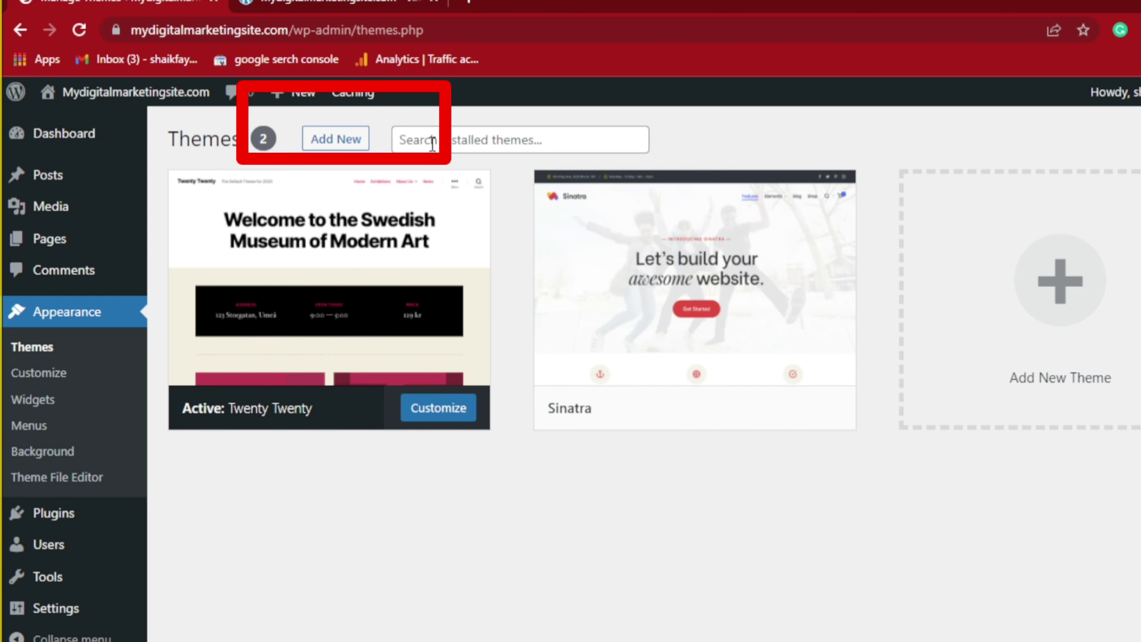
{"action": "left_click", "coordinate": [335, 144]}
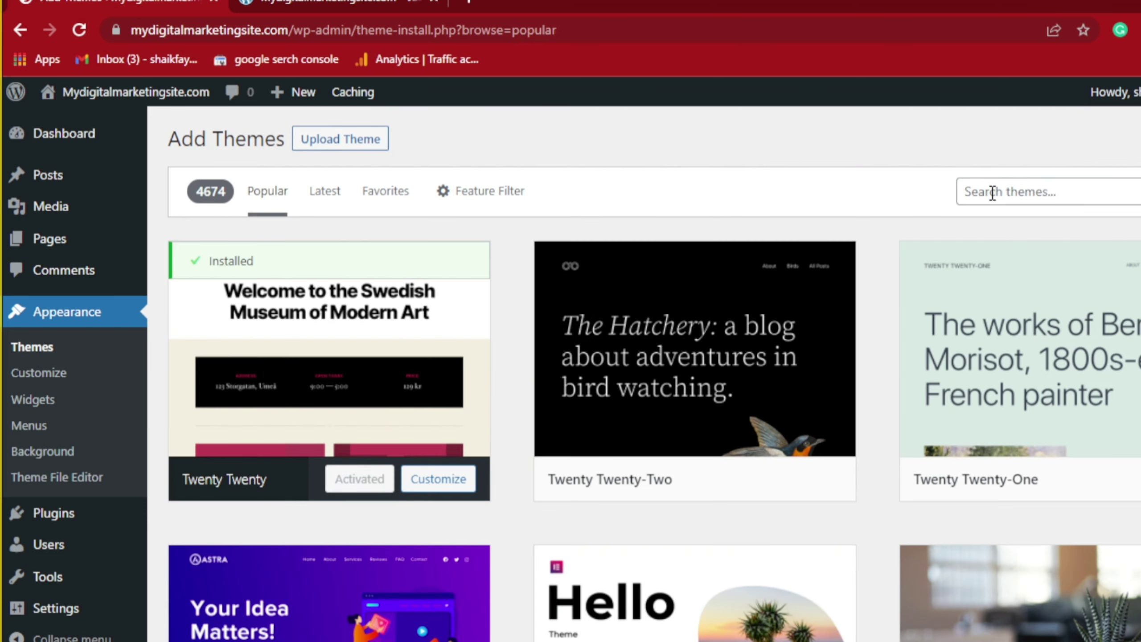
{"action": "left_click", "coordinate": [992, 193]}
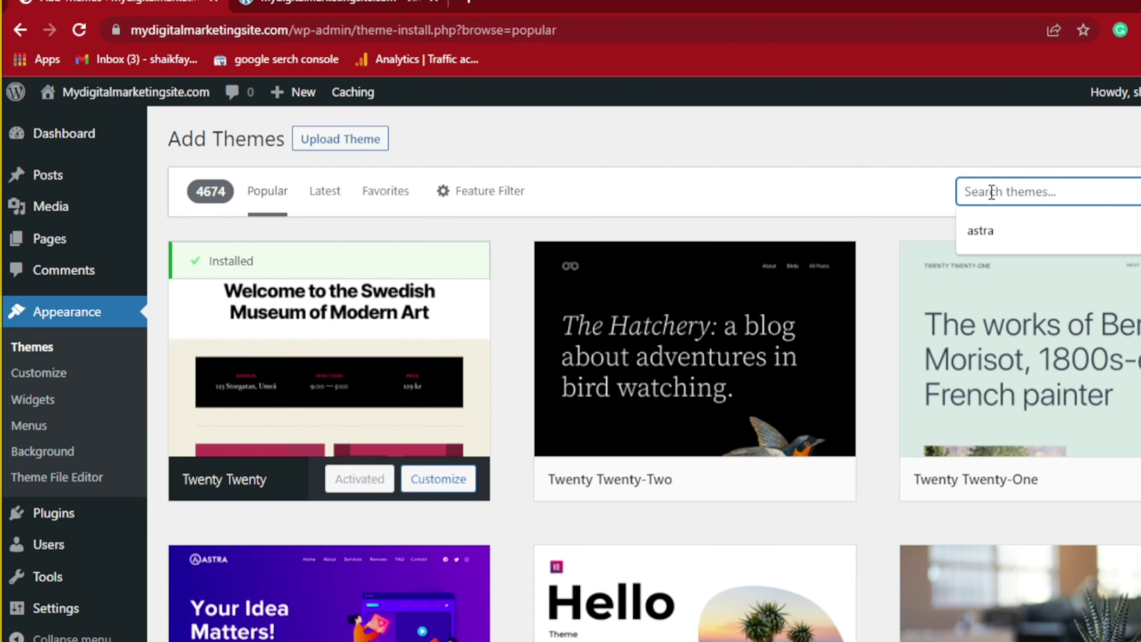
{"action": "left_click", "coordinate": [1007, 221]}
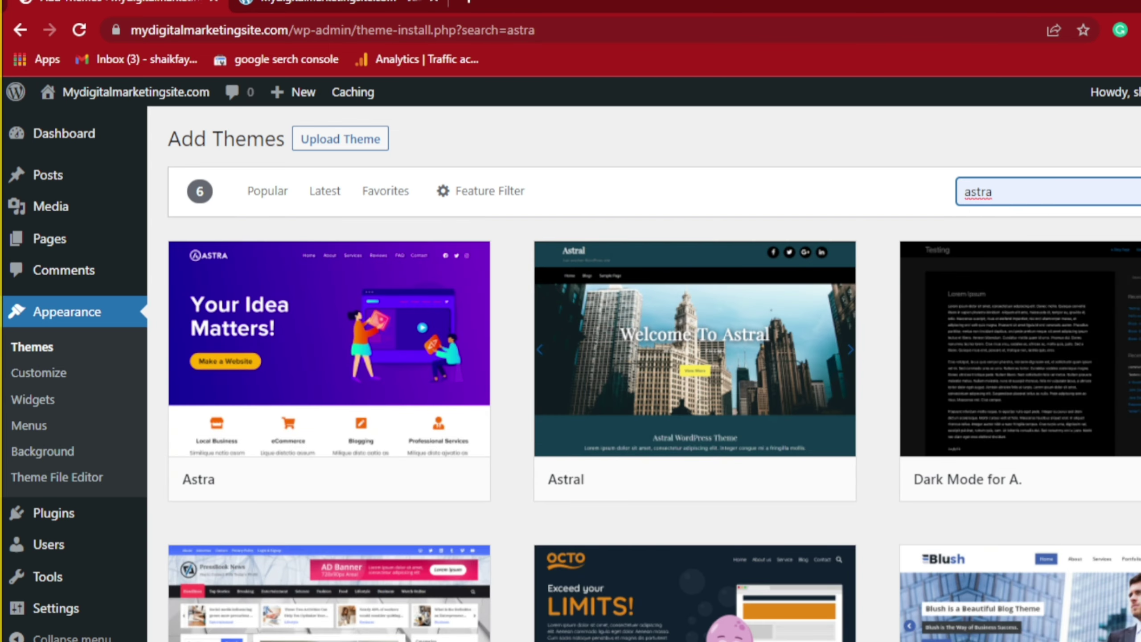
{"action": "scroll", "coordinate": [642, 373], "scroll_direction": "down", "scroll_amount": 5}
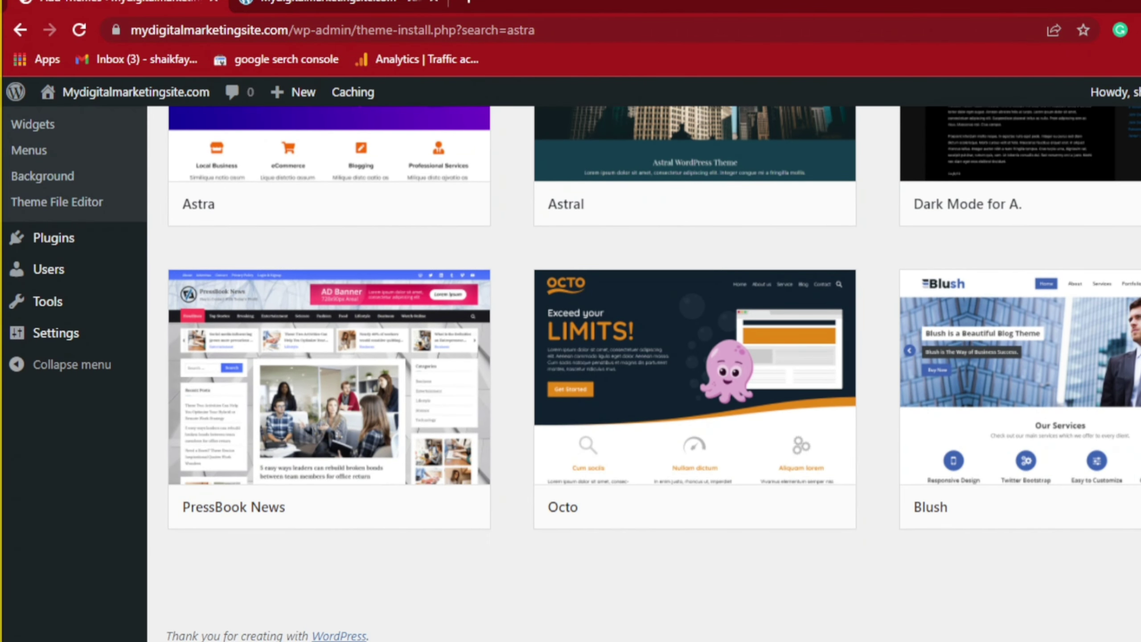
{"action": "scroll", "coordinate": [643, 373], "scroll_direction": "up", "scroll_amount": 5}
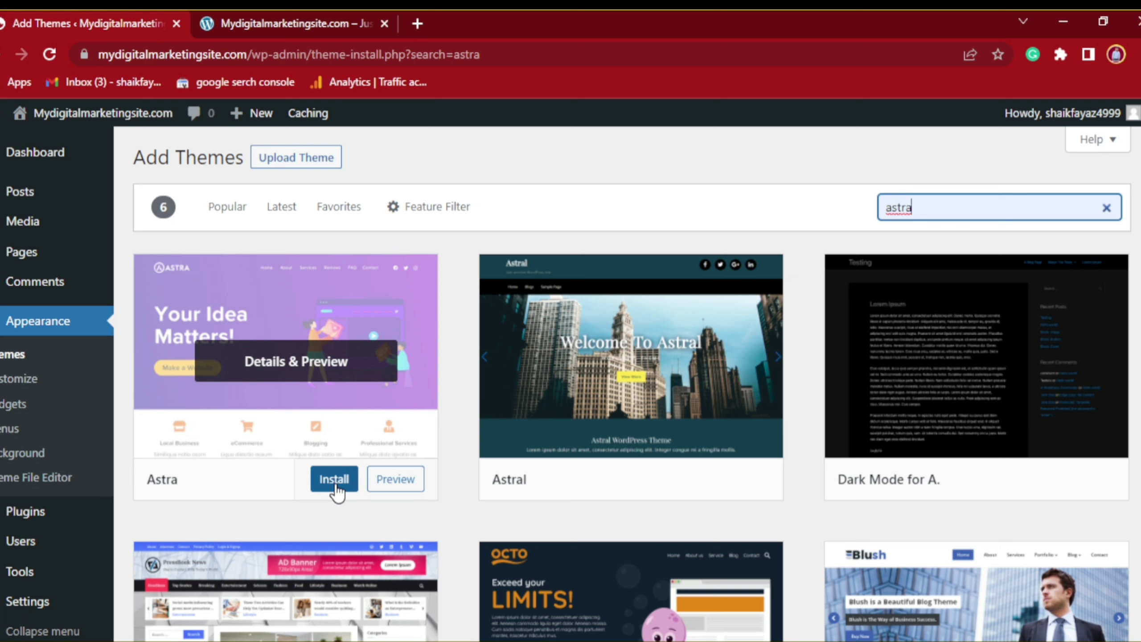
Step: Install the Astra theme from the search results and activate it on the site
{"action": "left_click", "coordinate": [335, 486]}
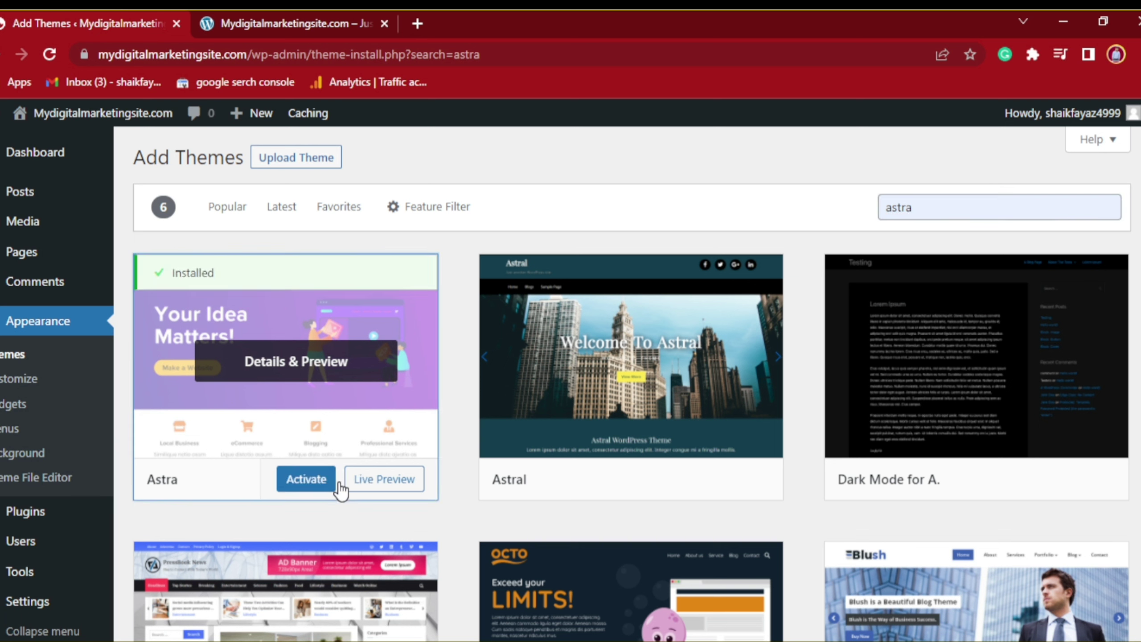
{"action": "left_click", "coordinate": [313, 485]}
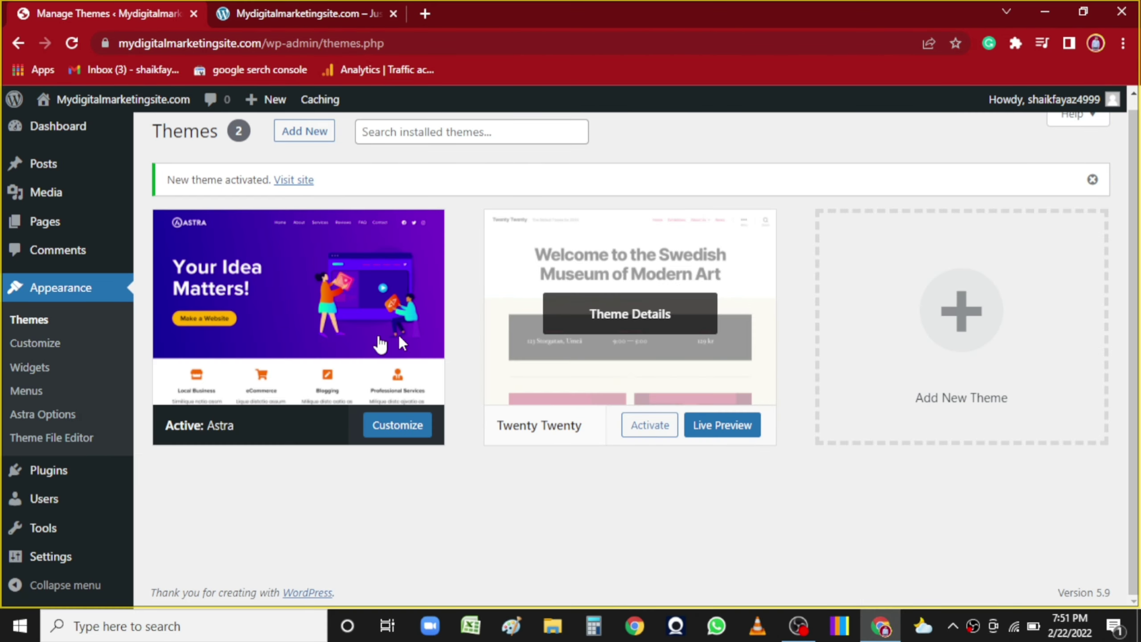
Step: Delete the inactive Twenty Twenty theme from the installed themes
{"action": "left_click", "coordinate": [668, 369]}
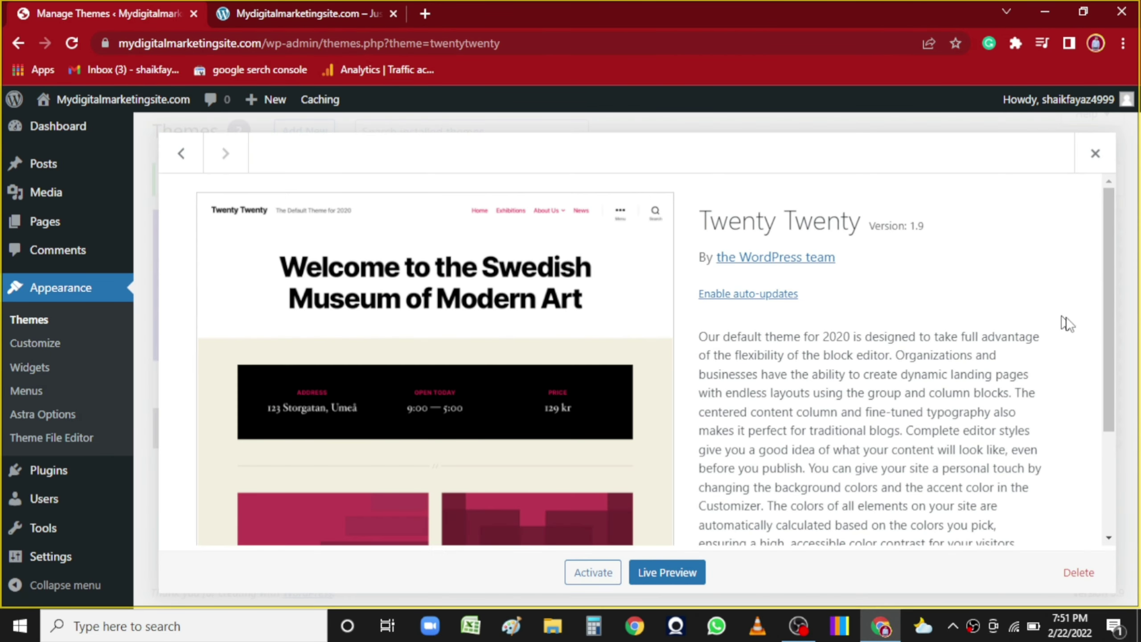
{"action": "left_click", "coordinate": [1078, 573]}
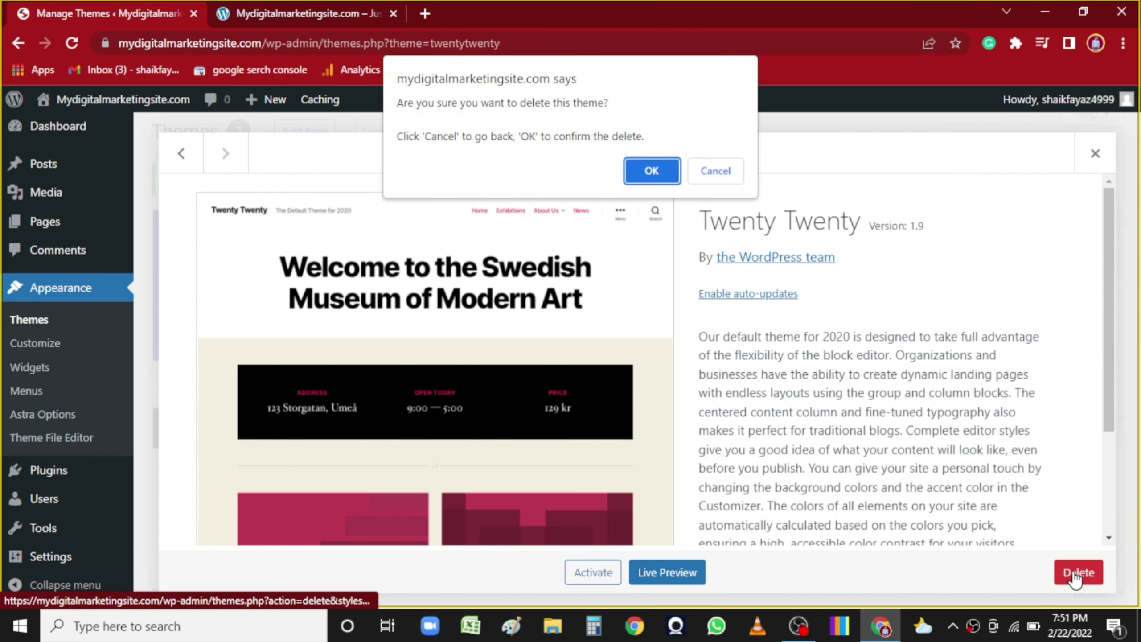
{"action": "left_click", "coordinate": [660, 164]}
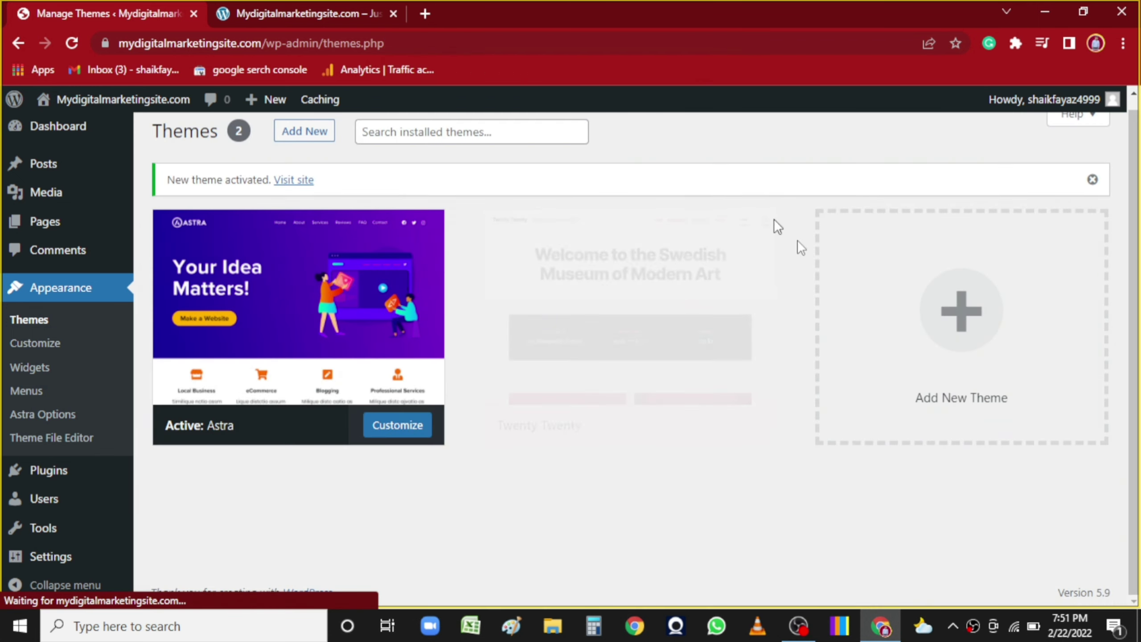
{"action": "left_click", "coordinate": [428, 275]}
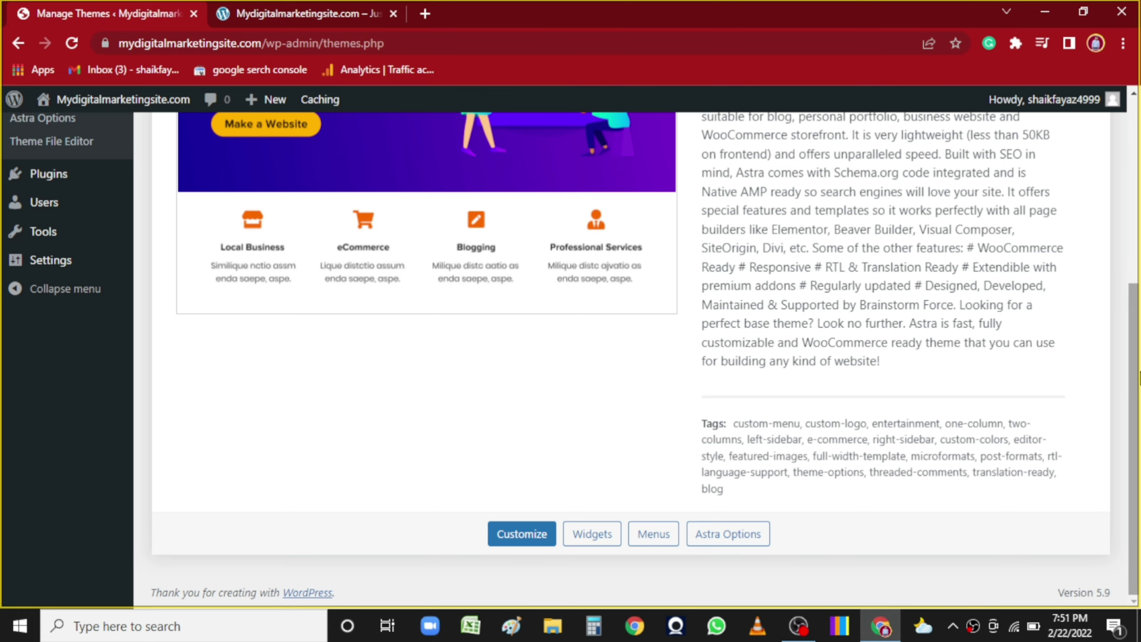
Step: Search the plugin directory for "starter", and install and activate Starter Templates — Elementor, WordPress & Beaver Builder Templates
{"action": "scroll", "coordinate": [570, 360], "scroll_direction": "up", "scroll_amount": 5}
{"action": "mouse_move", "coordinate": [51, 383]}
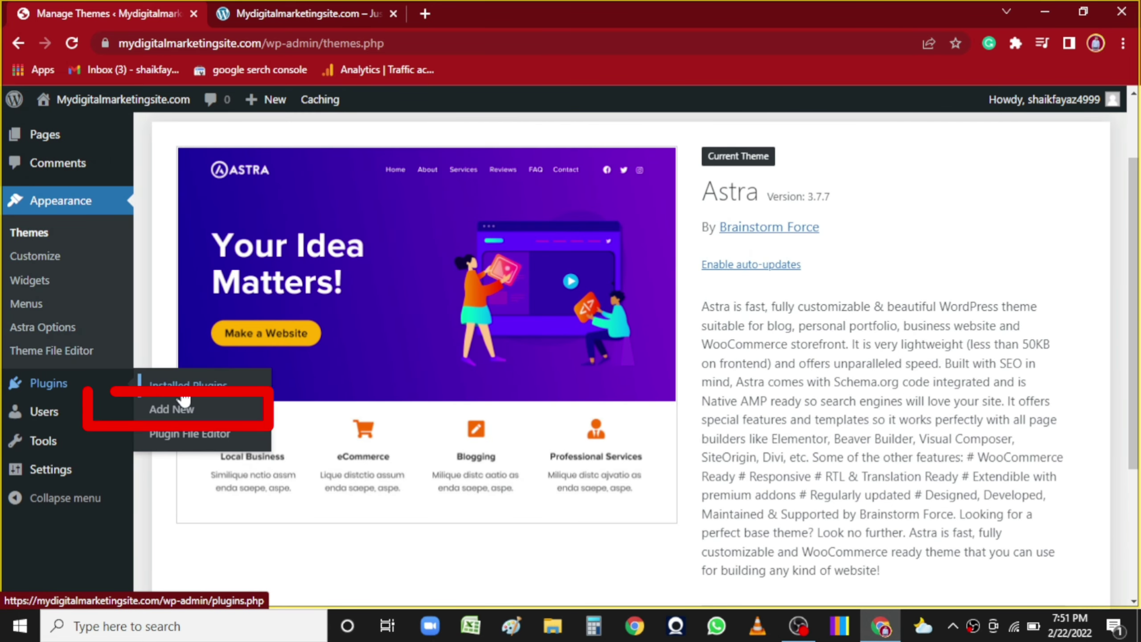
{"action": "left_click", "coordinate": [186, 408]}
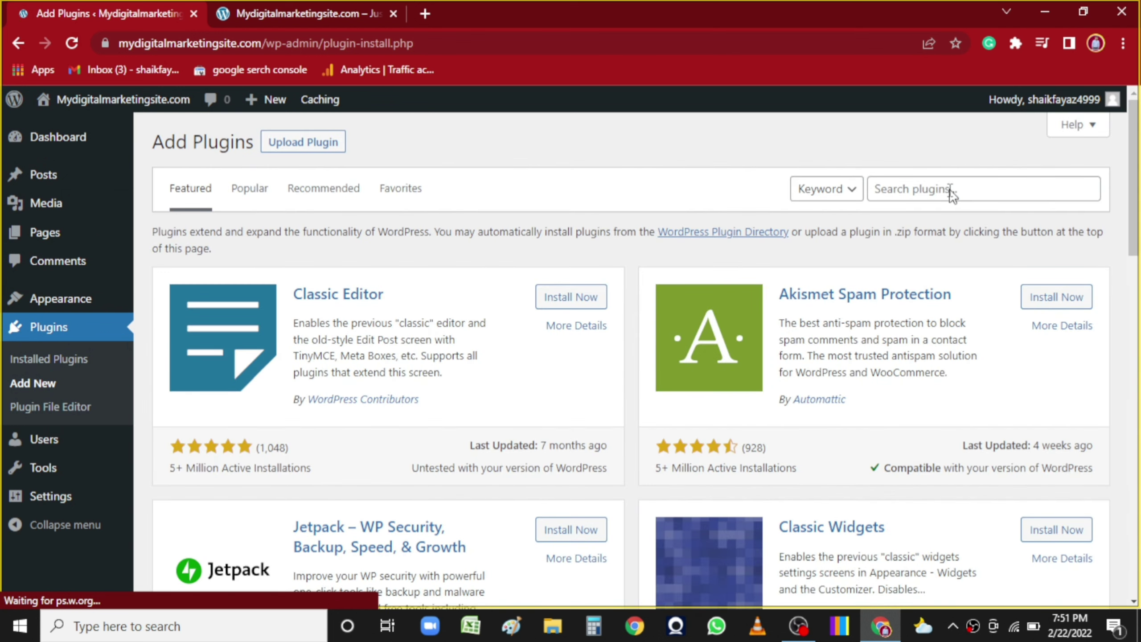
{"action": "left_click", "coordinate": [948, 193]}
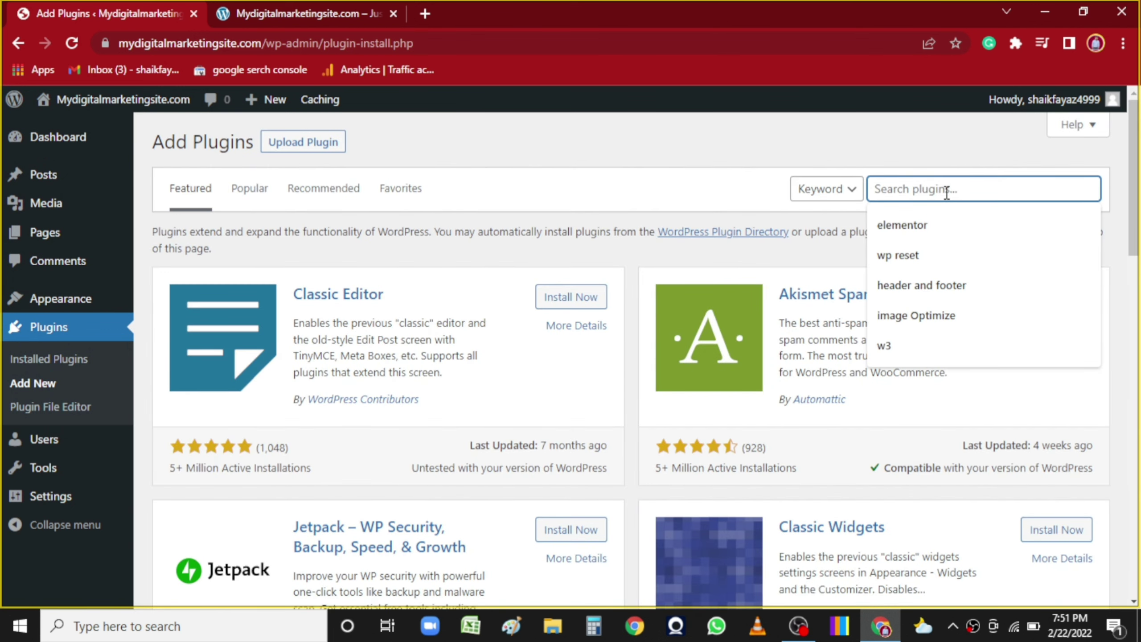
{"action": "type", "text": "starter"}
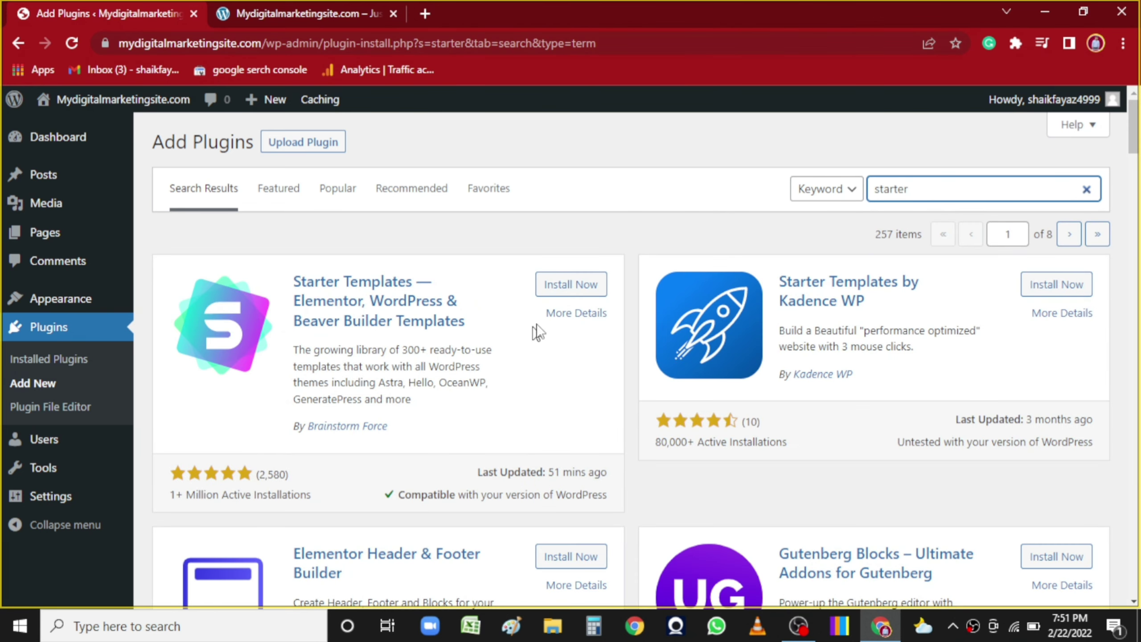
{"action": "left_click", "coordinate": [595, 289]}
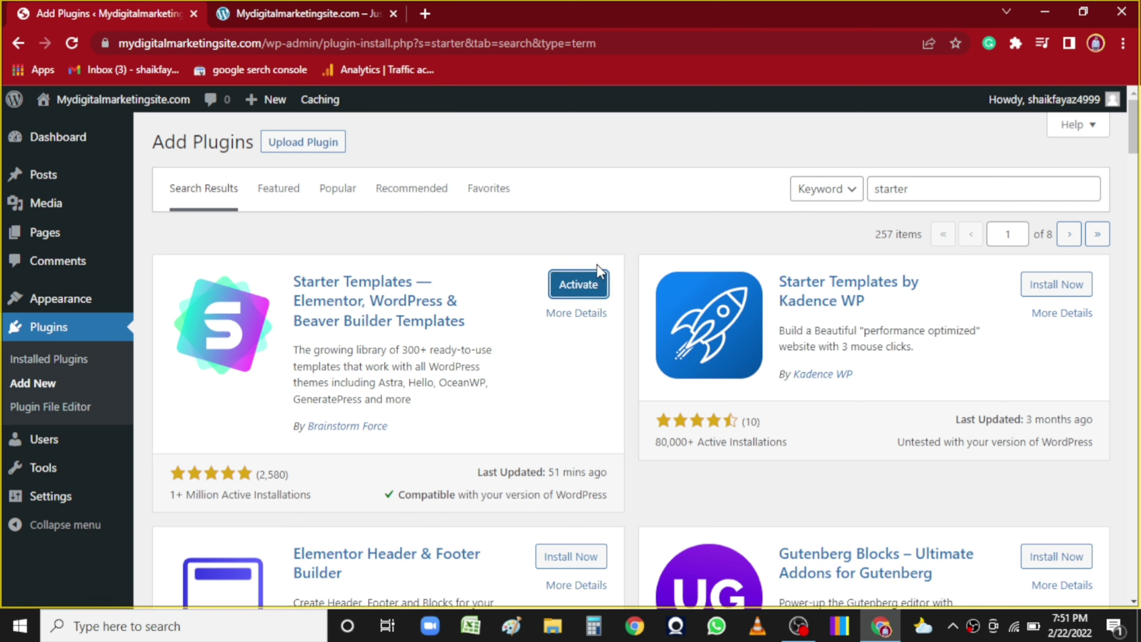
{"action": "left_click", "coordinate": [588, 283]}
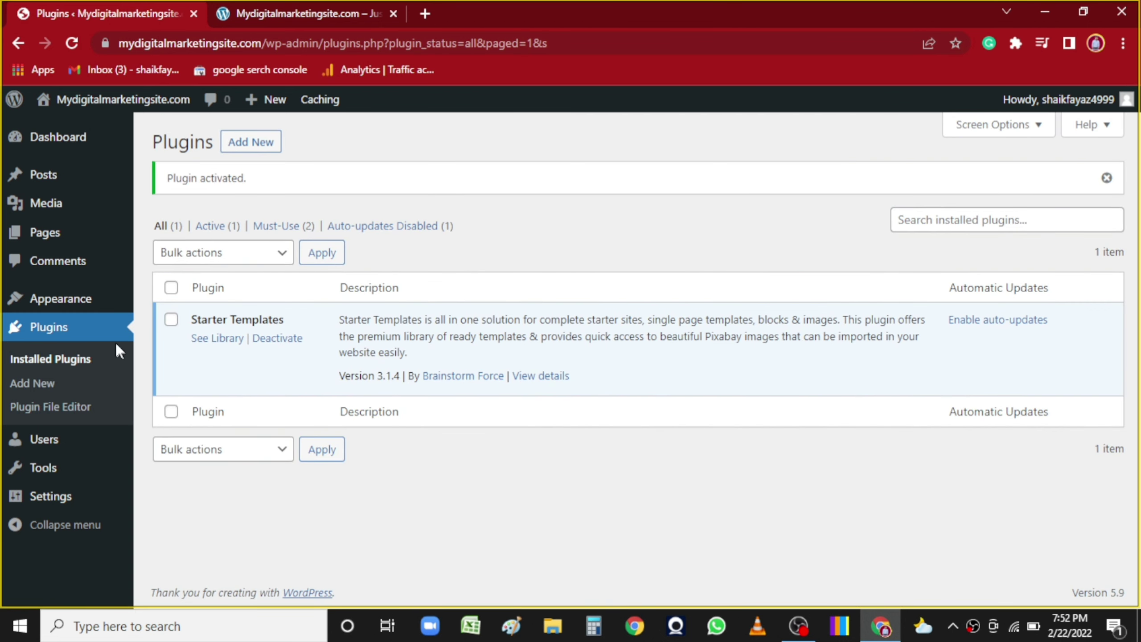
Step: Open Starter Templates and look over its getting-started page
{"action": "mouse_move", "coordinate": [70, 245]}
{"action": "mouse_move", "coordinate": [72, 310]}
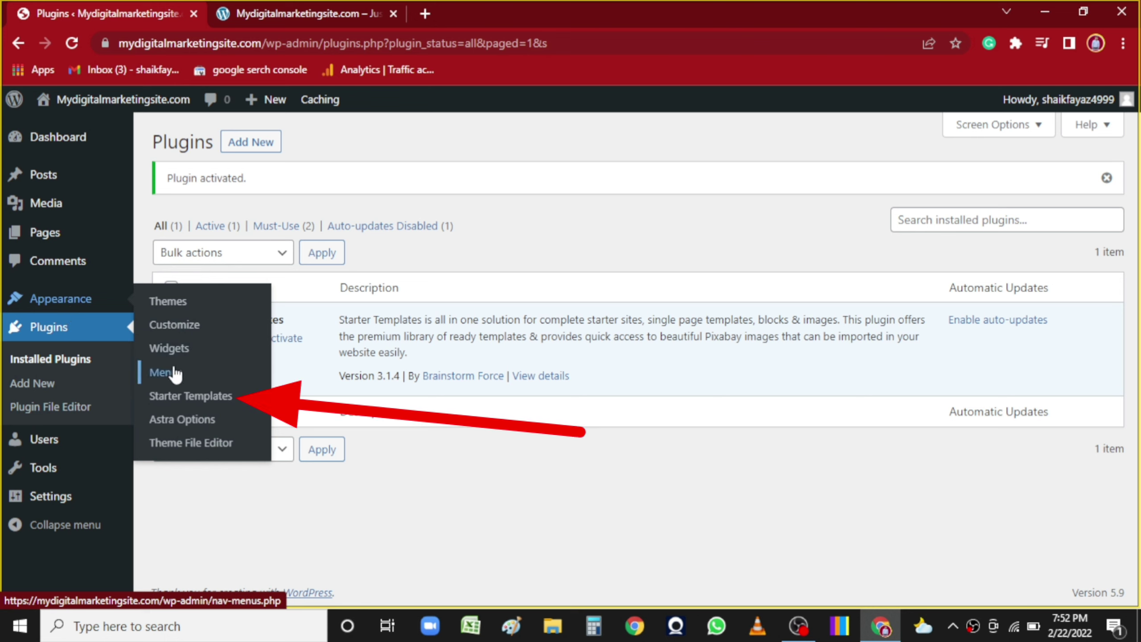
{"action": "left_click", "coordinate": [186, 396]}
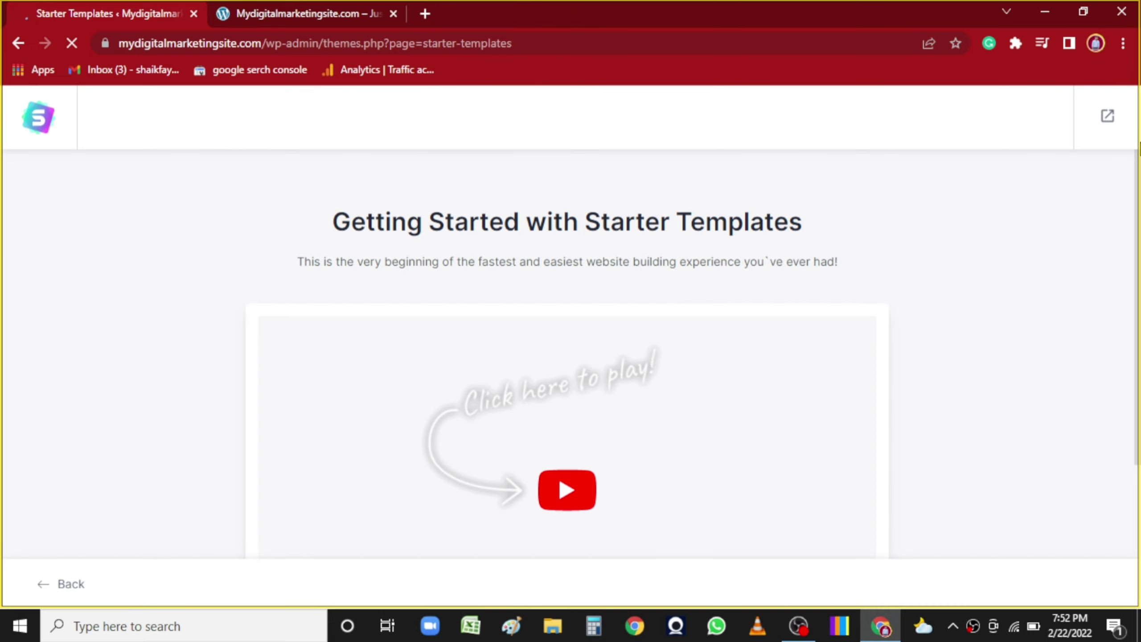
{"action": "left_click_drag", "start_coordinate": [1137, 151], "coordinate": [1118, 294]}
{"action": "scroll", "coordinate": [1100, 424], "scroll_direction": "down", "scroll_amount": 3}
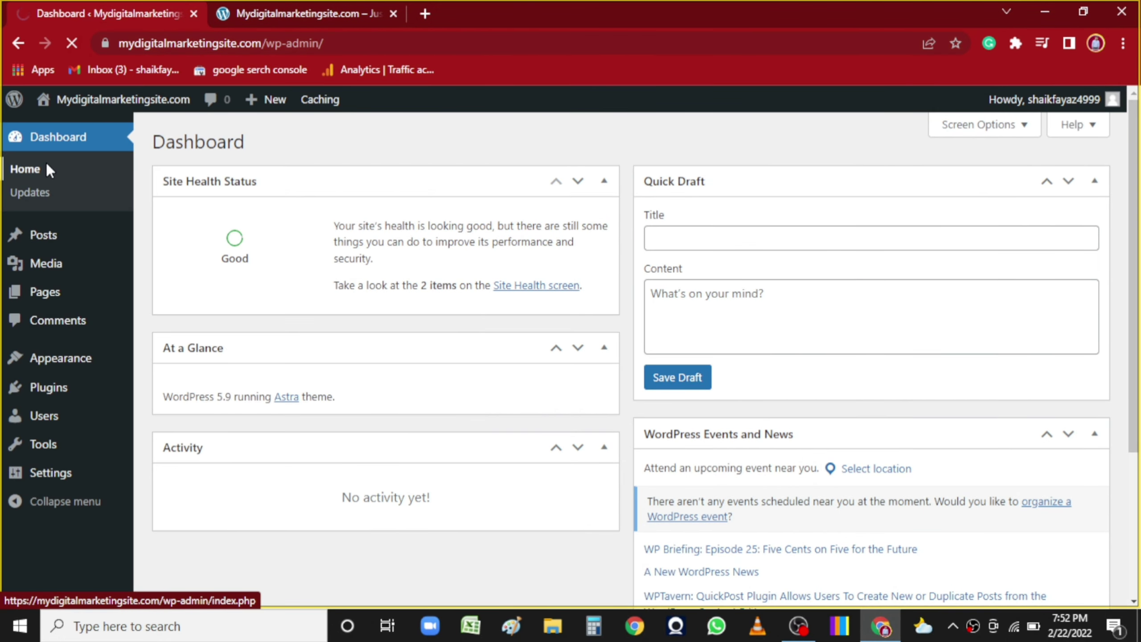
Step: Return to adding plugins, search for "elementor" and install Elementor Website Builder
{"action": "left_click", "coordinate": [49, 169]}
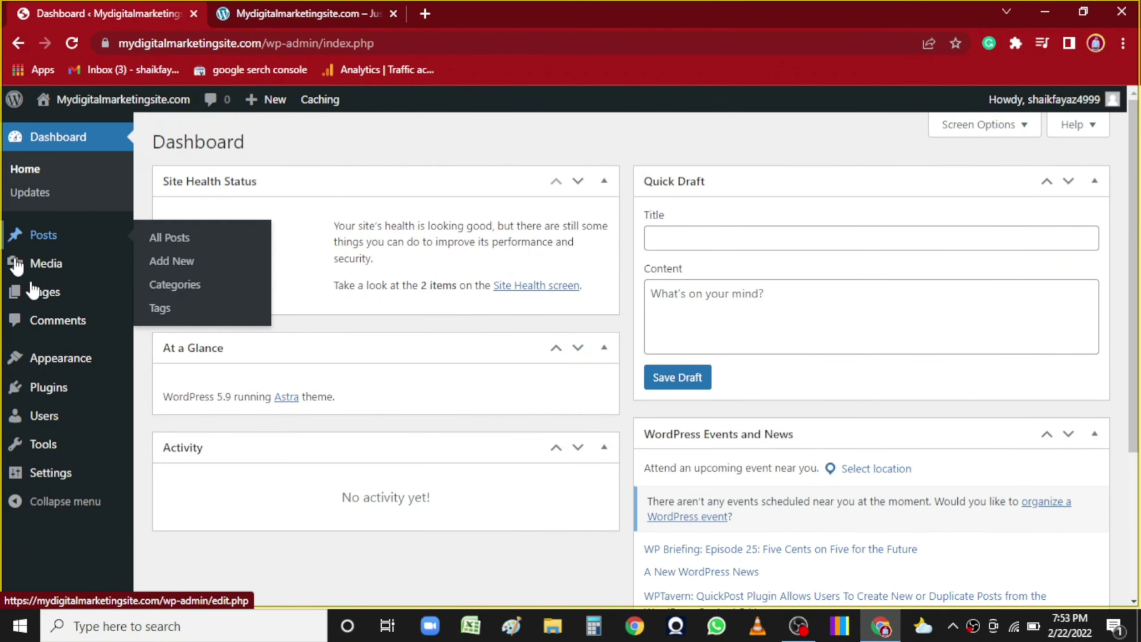
{"action": "mouse_move", "coordinate": [46, 389]}
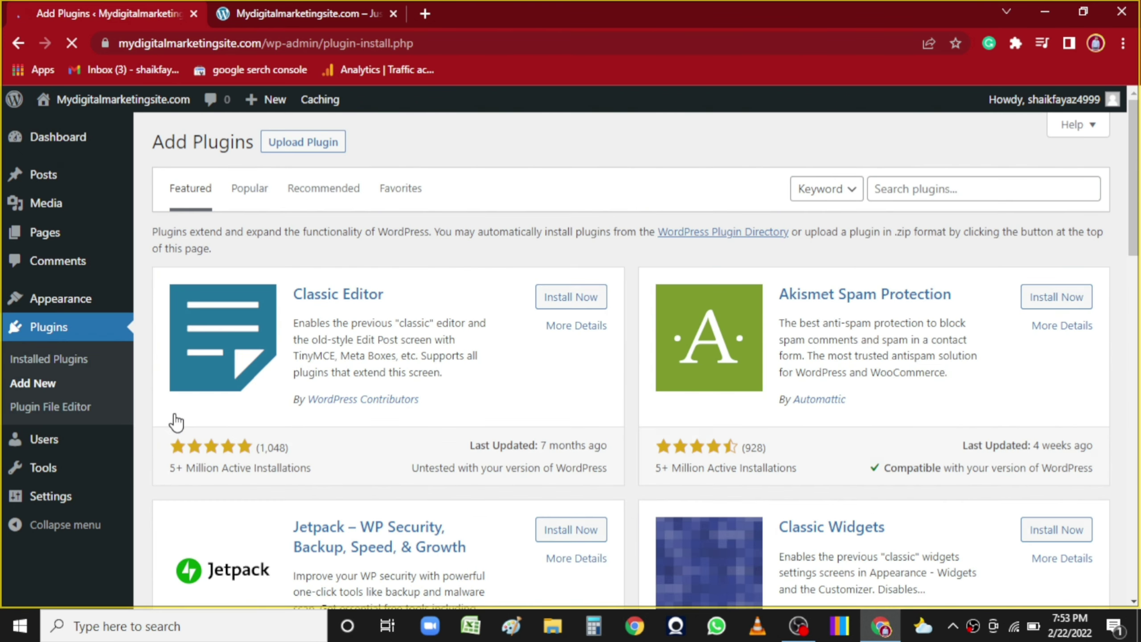
{"action": "left_click", "coordinate": [895, 194]}
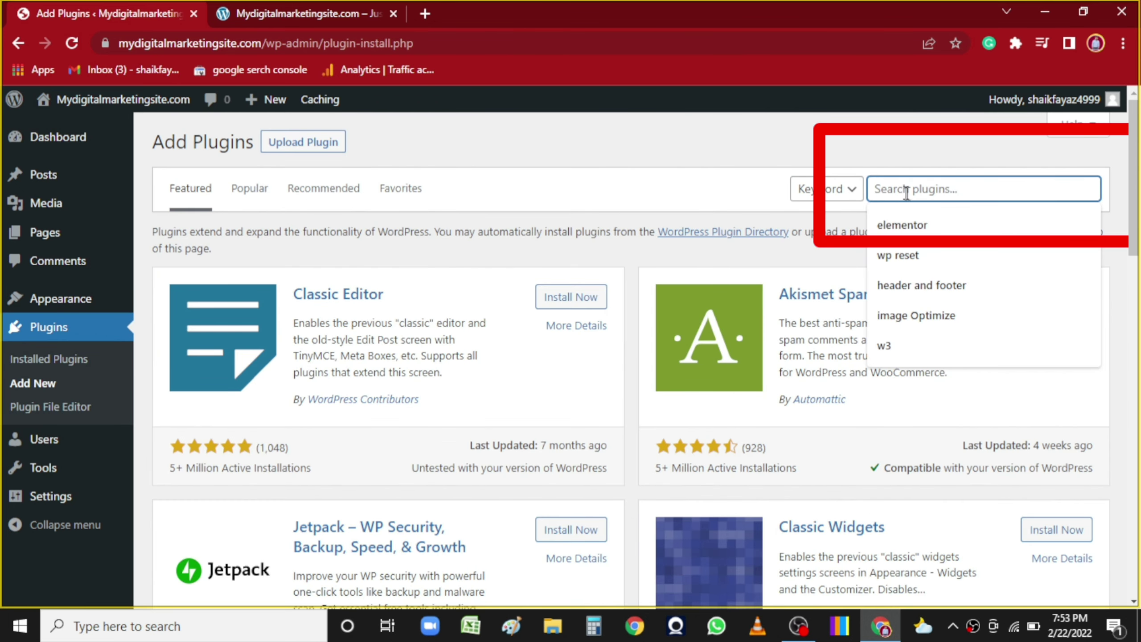
{"action": "left_click", "coordinate": [905, 223]}
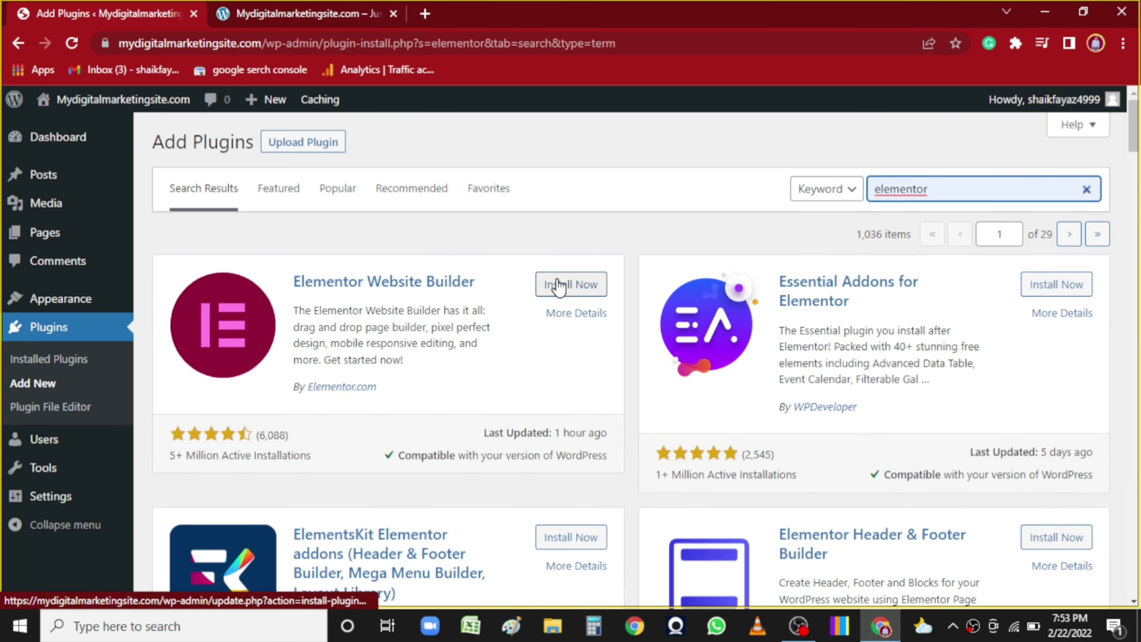
{"action": "left_click", "coordinate": [559, 285]}
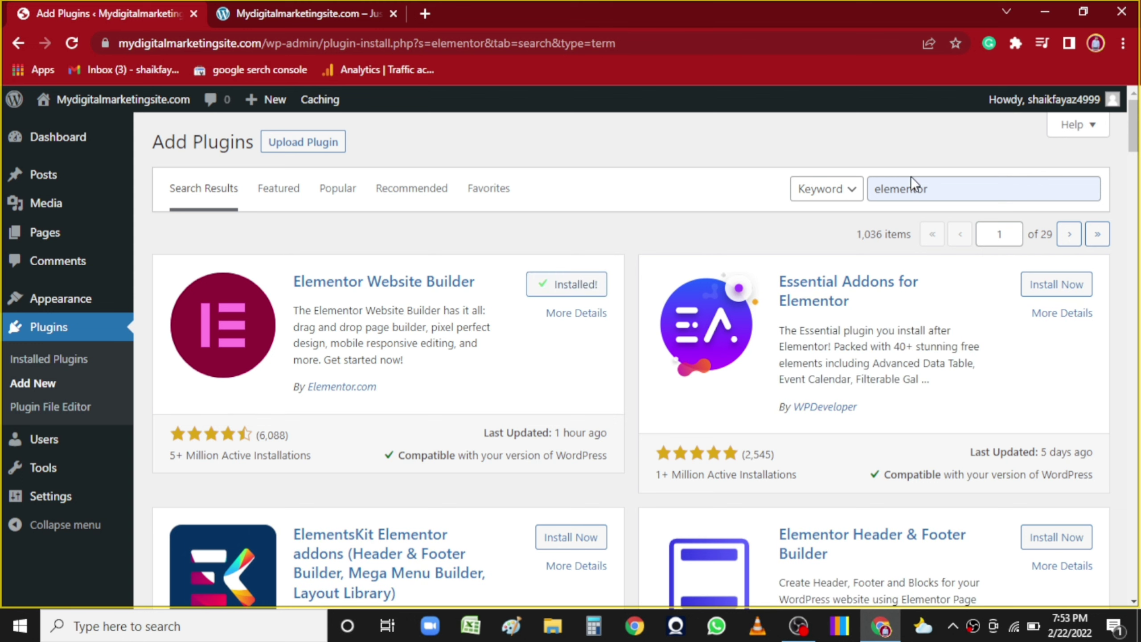
Step: Search for "elementor header and footer" and install the Elementor Header & Footer Builder plugin
{"action": "left_click", "coordinate": [914, 188]}
{"action": "type", "text": "header"}
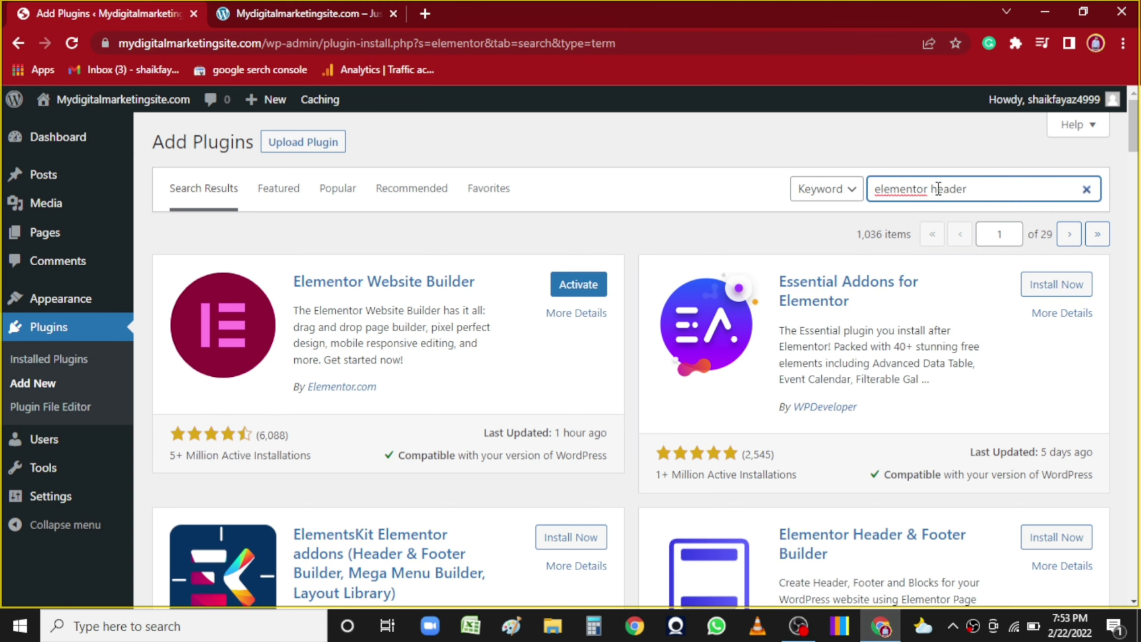
{"action": "type", "text": " and f"}
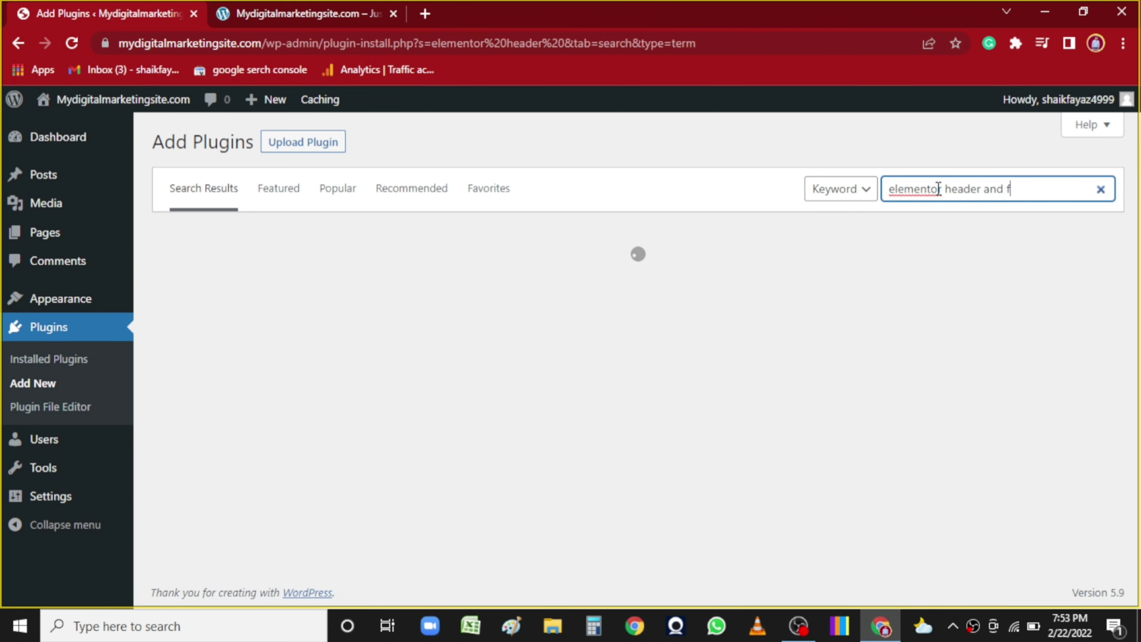
{"action": "type", "text": "ooter"}
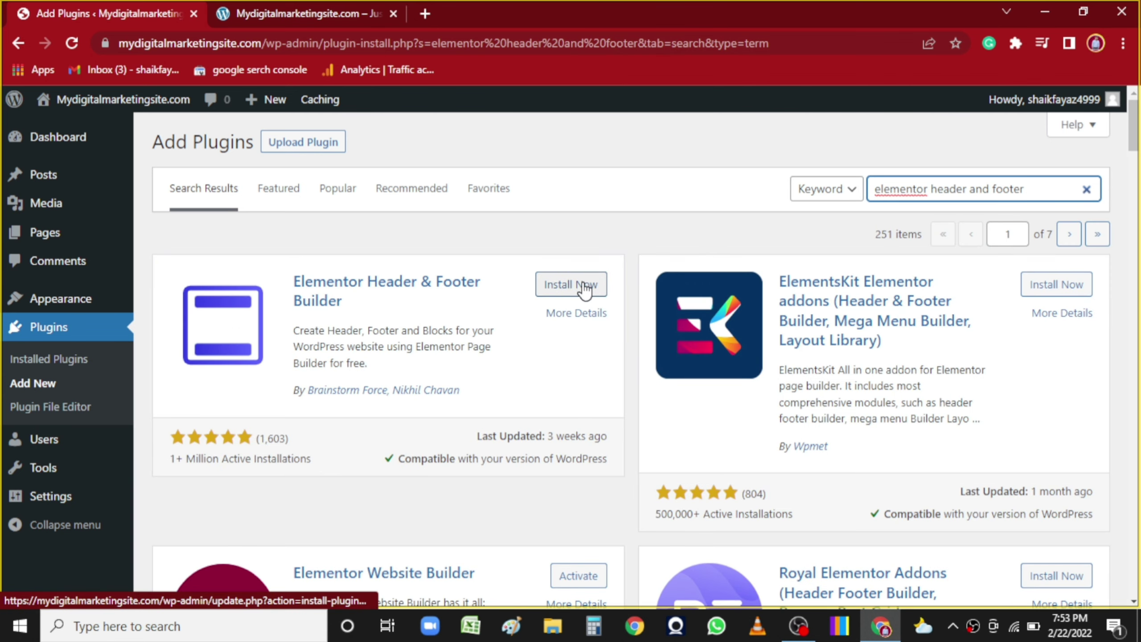
{"action": "left_click", "coordinate": [585, 285]}
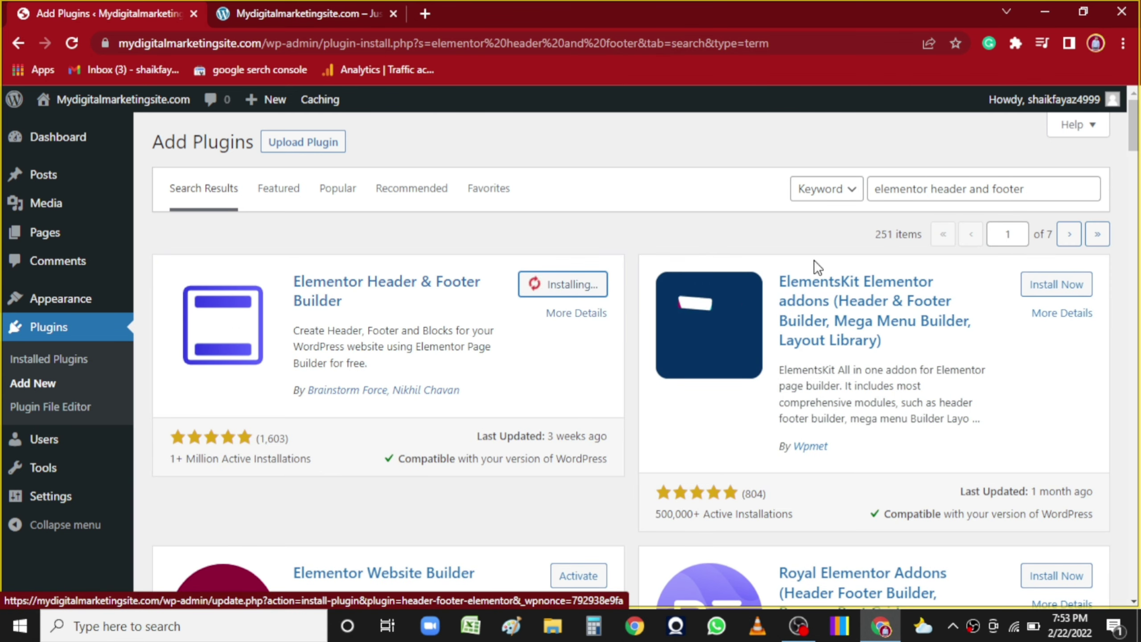
Step: Search for "envato" and install the Envato Elements – Photos & Elementor Templates plugin
{"action": "triple_click", "coordinate": [953, 190]}
{"action": "type", "text": "e"}
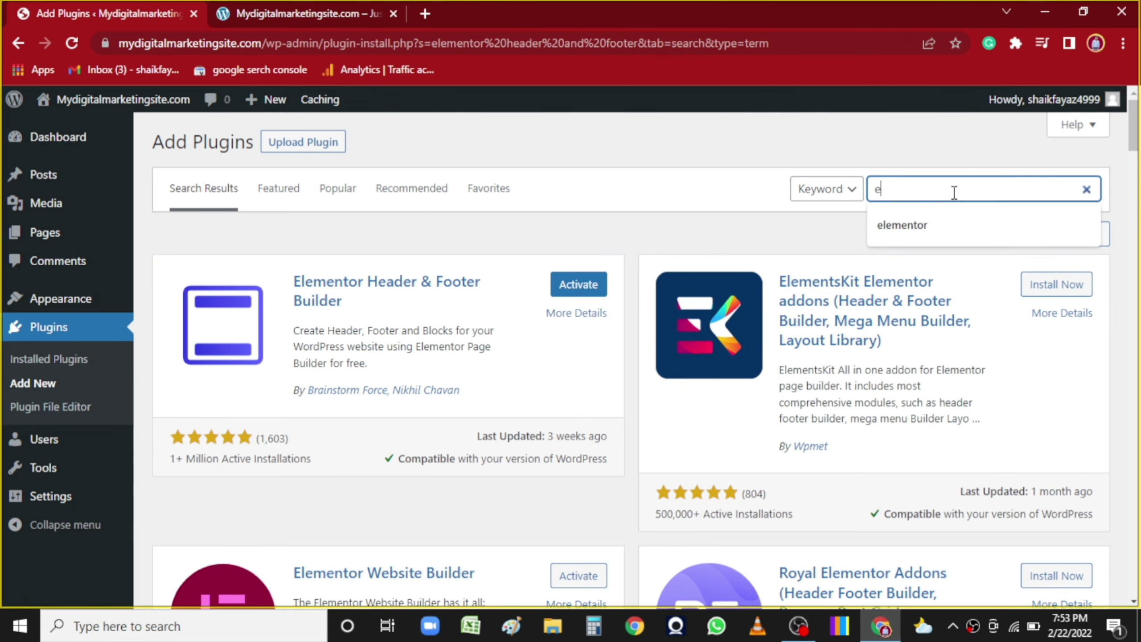
{"action": "type", "text": "nvato"}
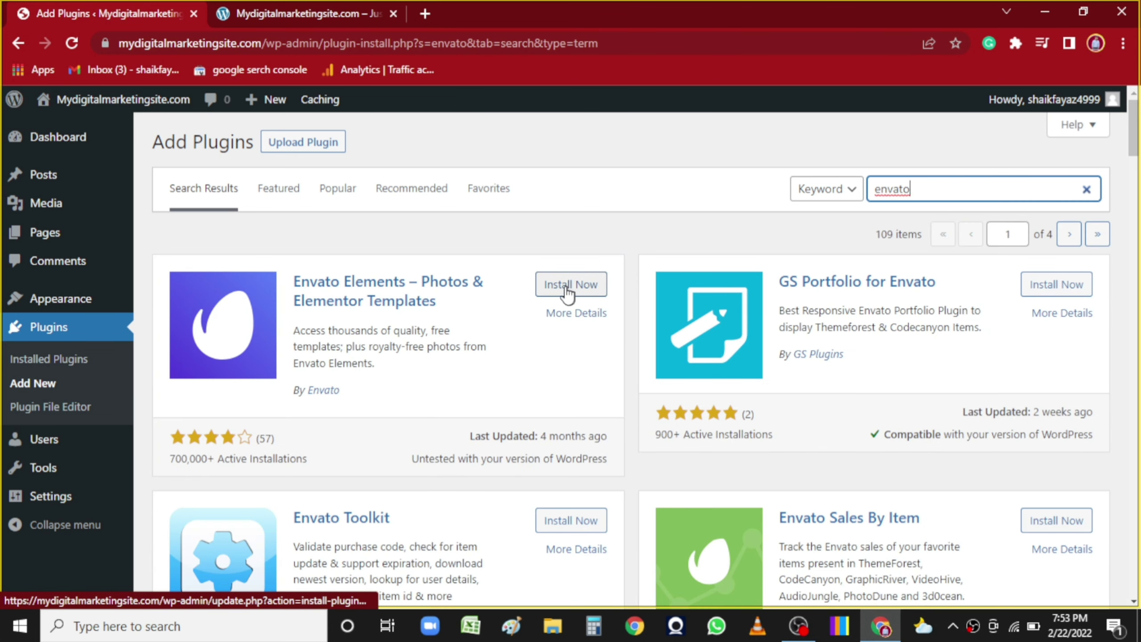
{"action": "left_click", "coordinate": [565, 285]}
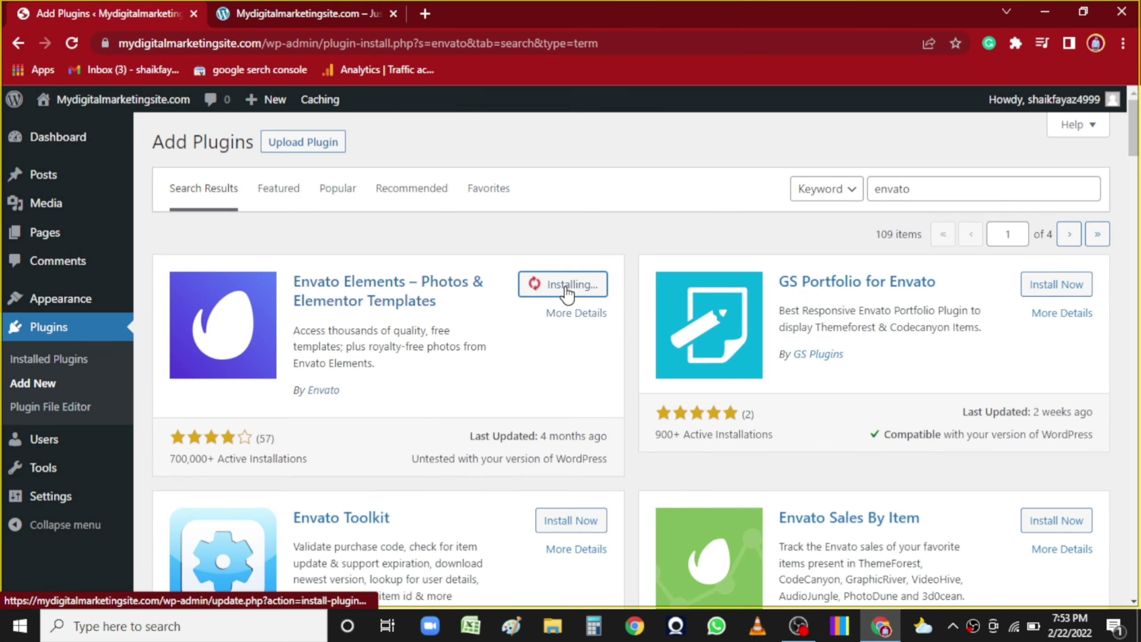
Step: Search for "ninja forms" and install the Ninja Forms Contact Form plugin
{"action": "double_click", "coordinate": [914, 188]}
{"action": "key", "text": "BackSpace"}
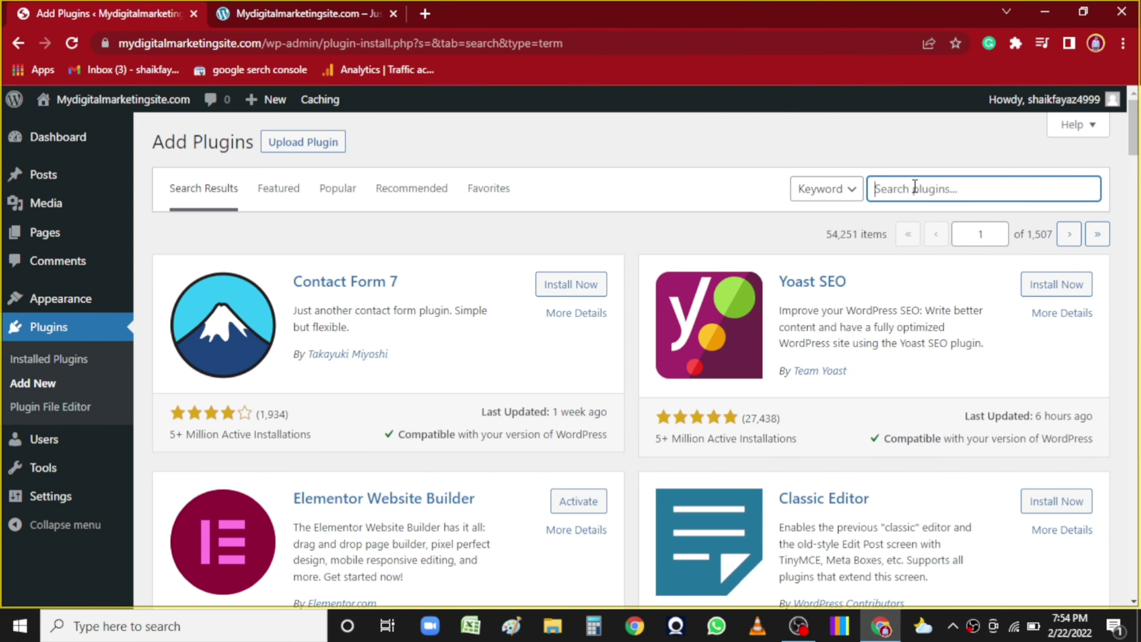
{"action": "type", "text": "ninja forms"}
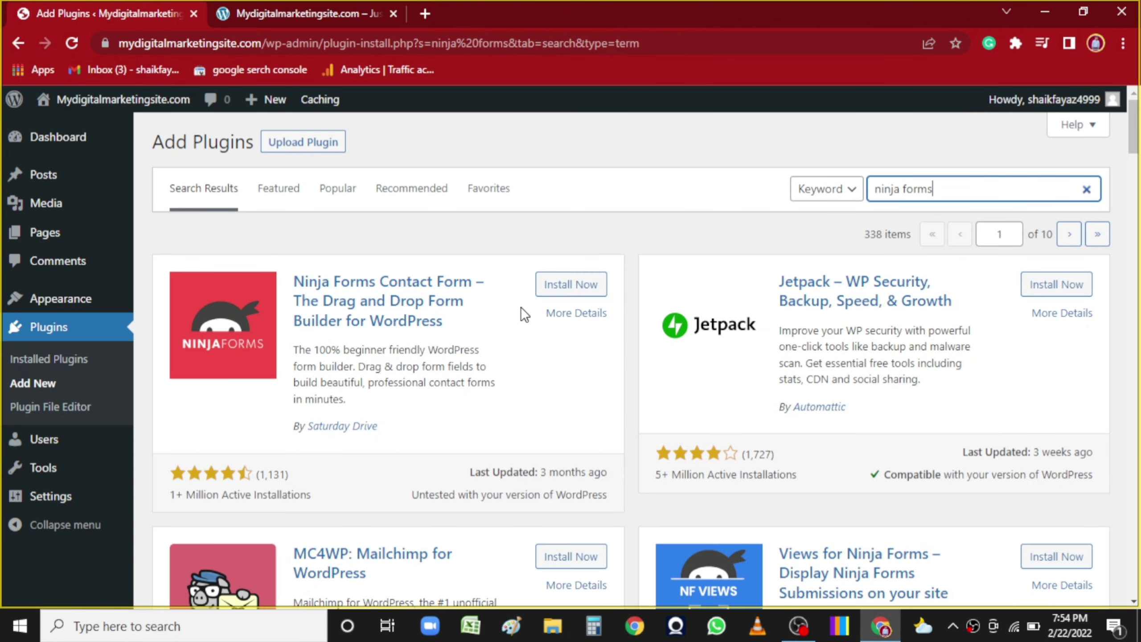
{"action": "left_click", "coordinate": [571, 286]}
Step: Search for "yoast Seo" and install the Yoast SEO plugin
{"action": "triple_click", "coordinate": [924, 194]}
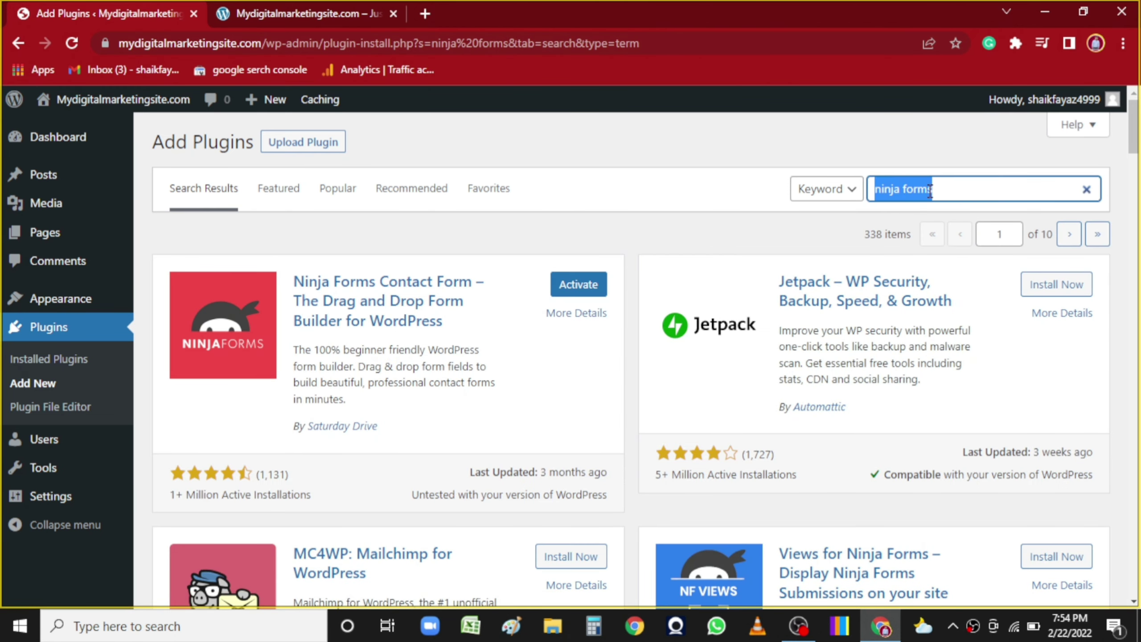
{"action": "key", "text": "BackSpace"}
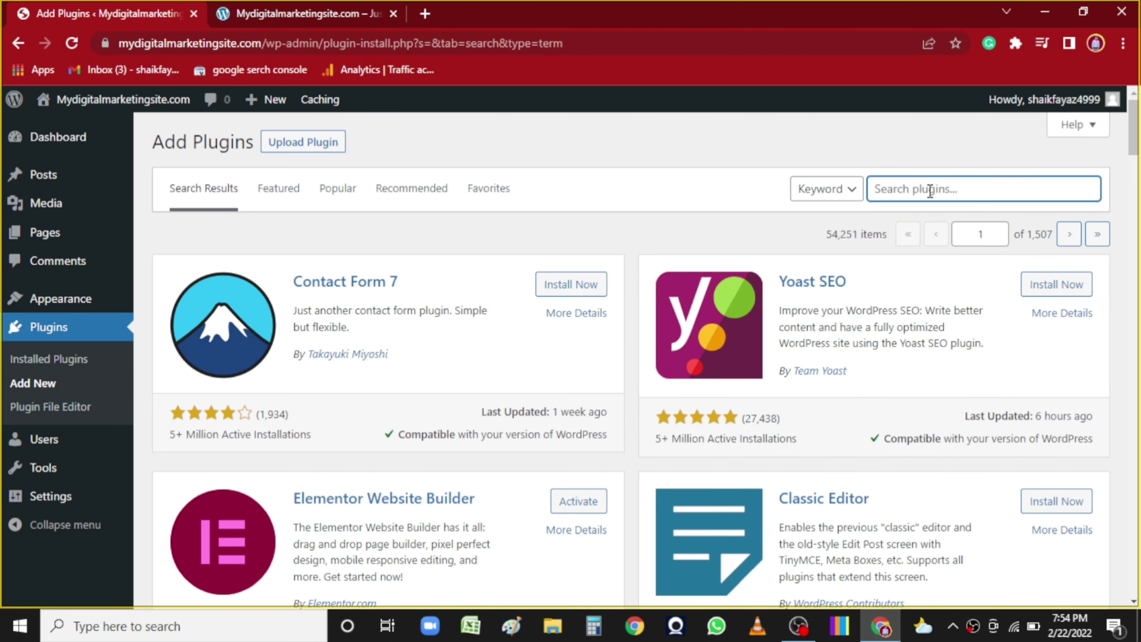
{"action": "type", "text": "yoast Seo"}
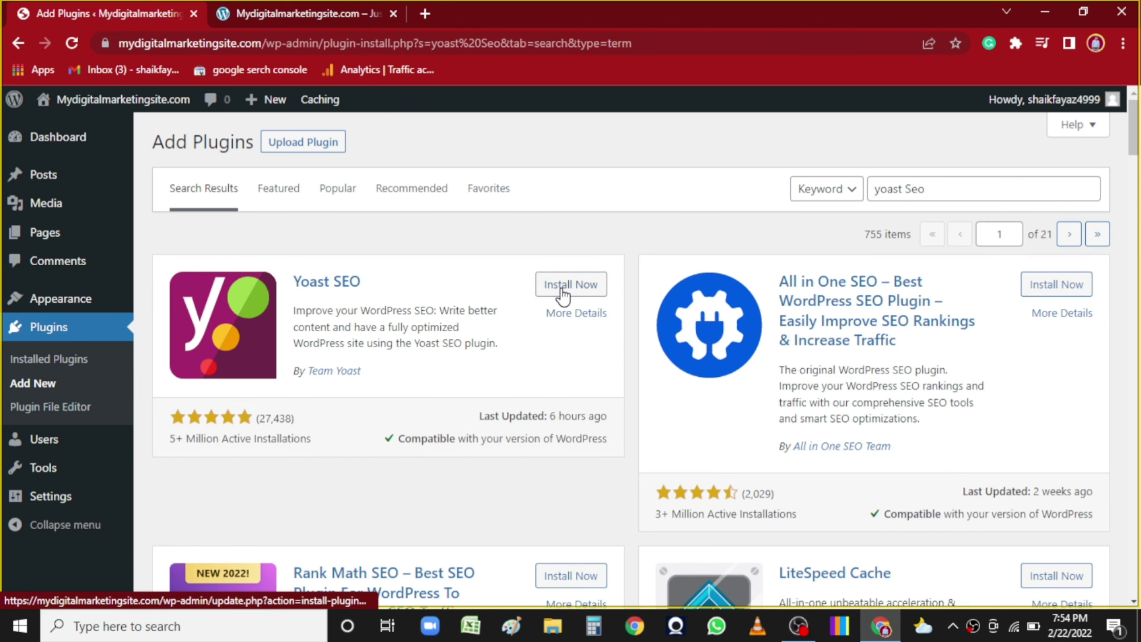
{"action": "left_click", "coordinate": [561, 291]}
{"action": "scroll", "coordinate": [629, 360], "scroll_direction": "down", "scroll_amount": 10}
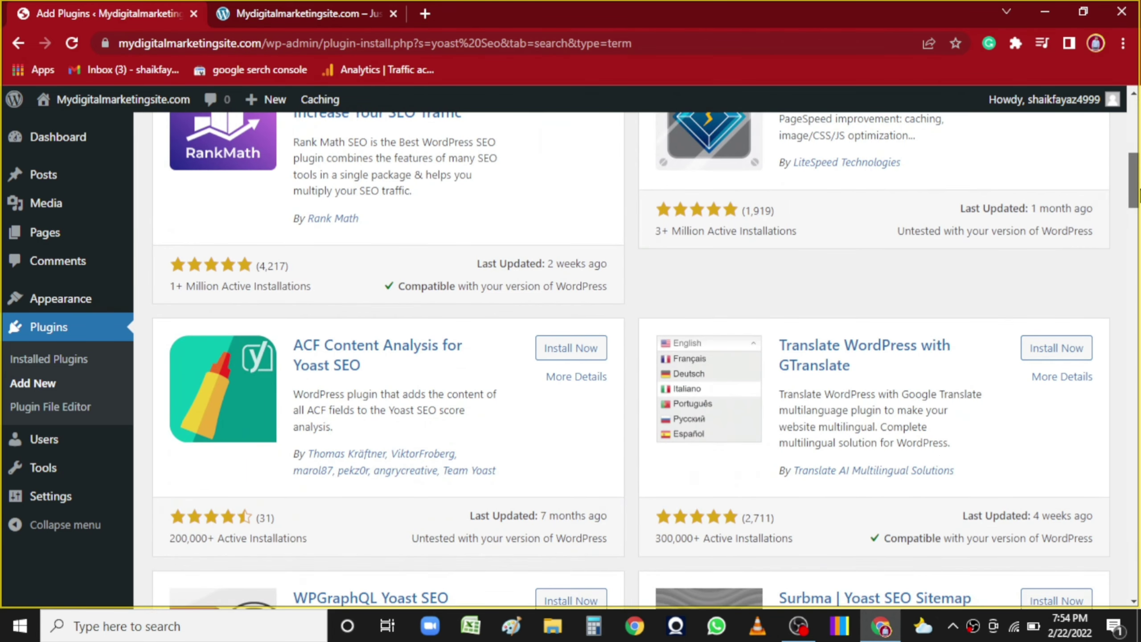
{"action": "scroll", "coordinate": [630, 360], "scroll_direction": "up", "scroll_amount": 10}
Step: Search for "smush" and install the Smush – Lazy Load Images, Optimize & Compress Images plugin
{"action": "triple_click", "coordinate": [932, 186]}
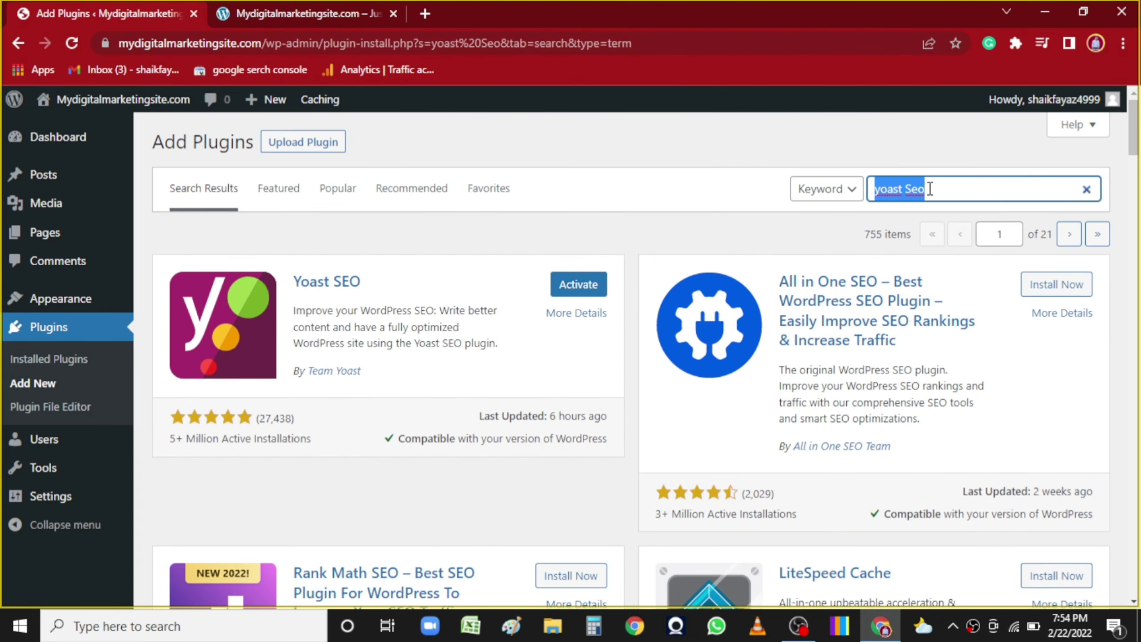
{"action": "key", "text": "BackSpace"}
{"action": "type", "text": "smush"}
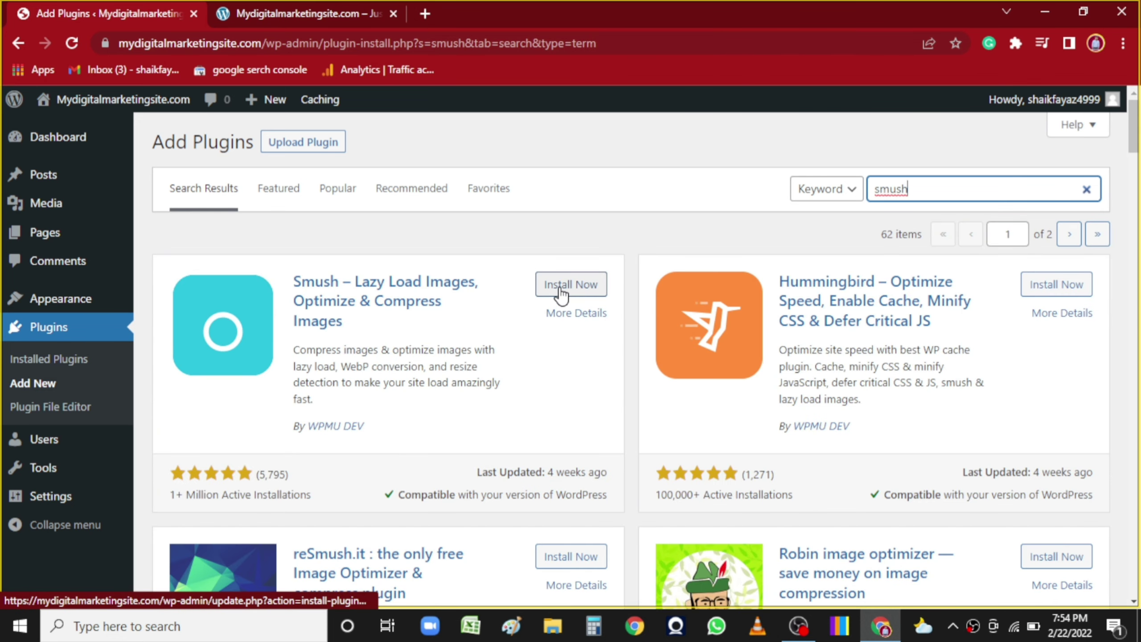
{"action": "left_click", "coordinate": [561, 295]}
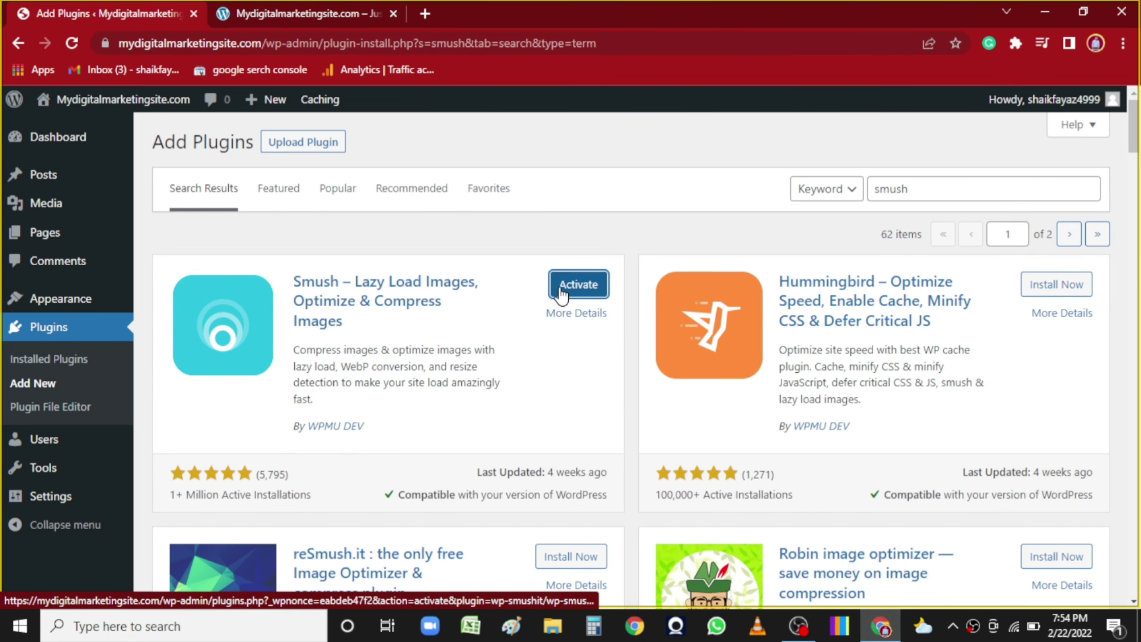
Step: Search for "ssl" and install the Really Simple SSL plugin
{"action": "triple_click", "coordinate": [916, 191]}
{"action": "key", "text": "BackSpace"}
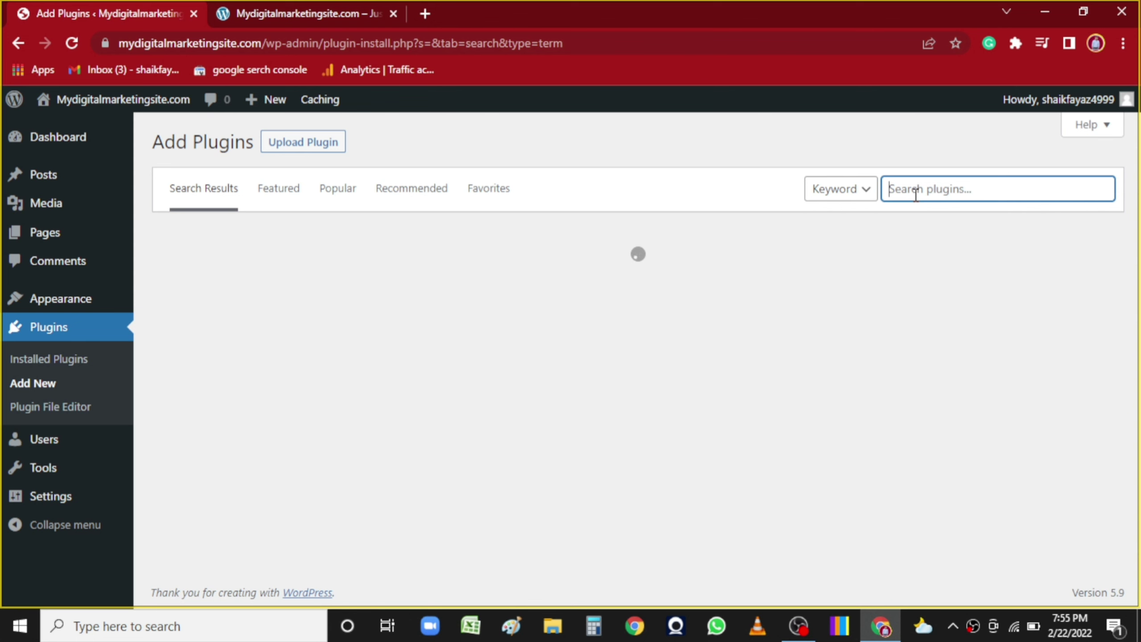
{"action": "type", "text": "ssl"}
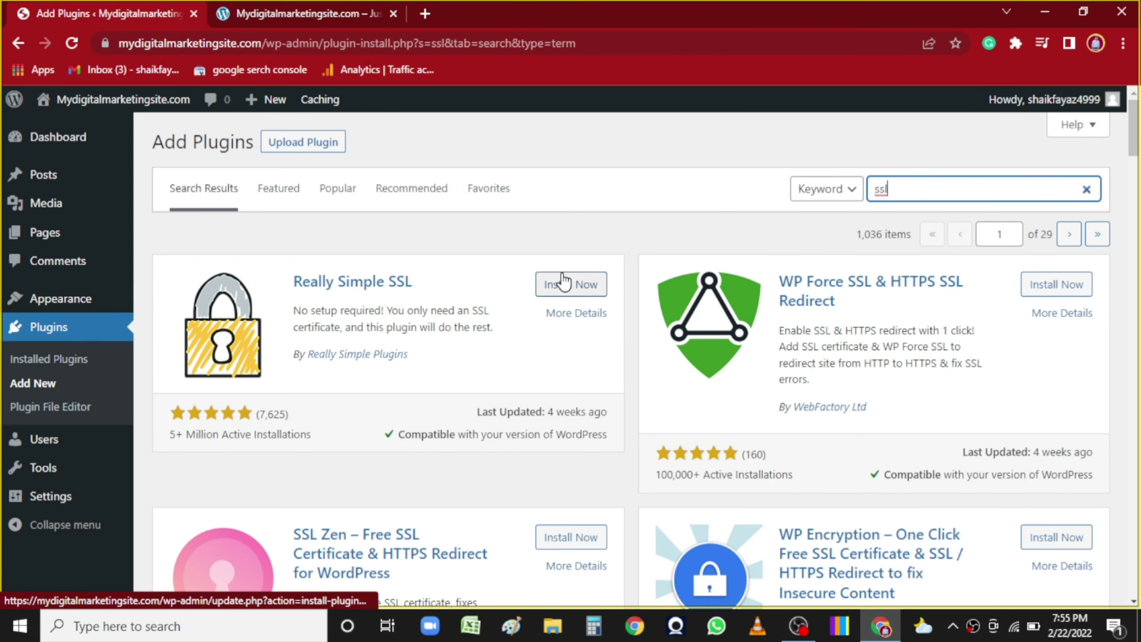
{"action": "left_click", "coordinate": [562, 284]}
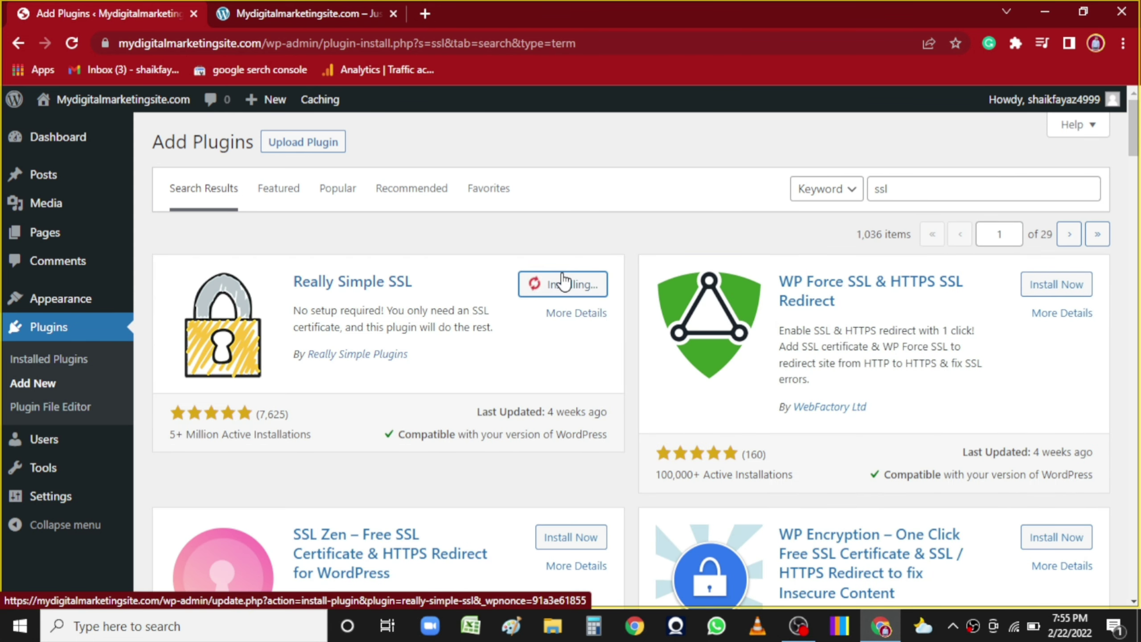
Step: Search for "w3" and install the W3 Total Cache plugin
{"action": "double_click", "coordinate": [916, 191]}
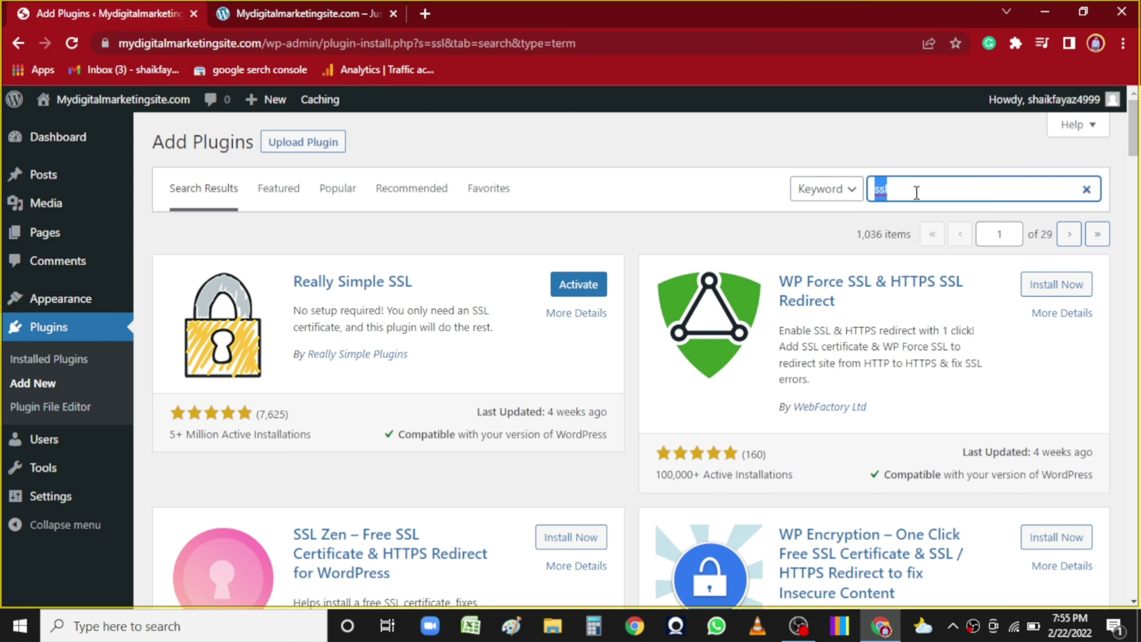
{"action": "key", "text": "BackSpace"}
{"action": "type", "text": "w3"}
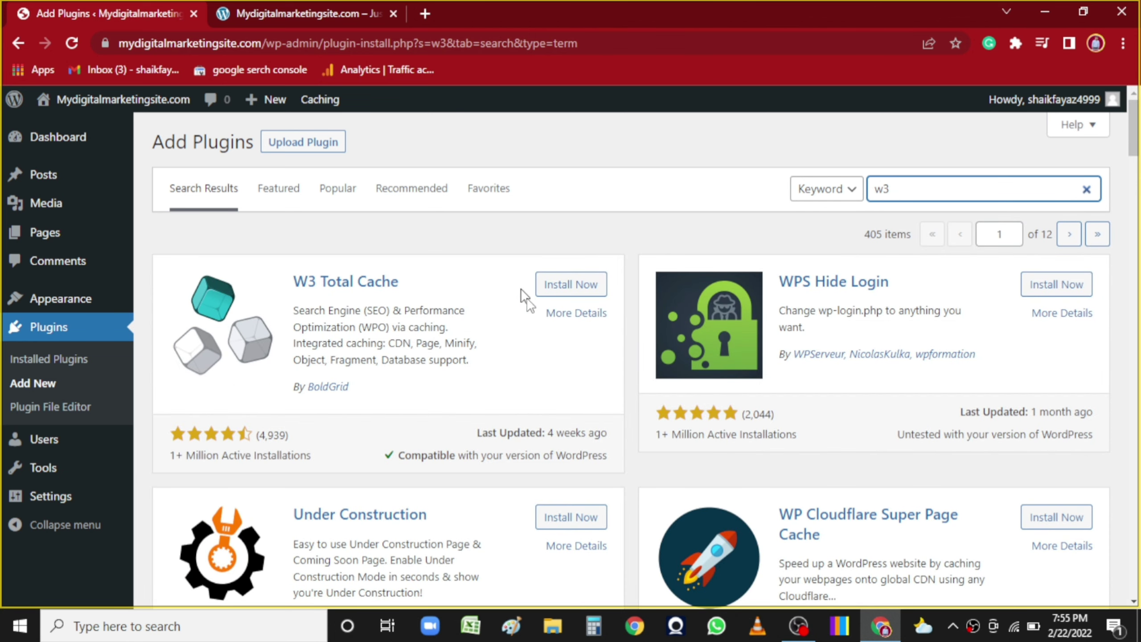
{"action": "left_click", "coordinate": [572, 285]}
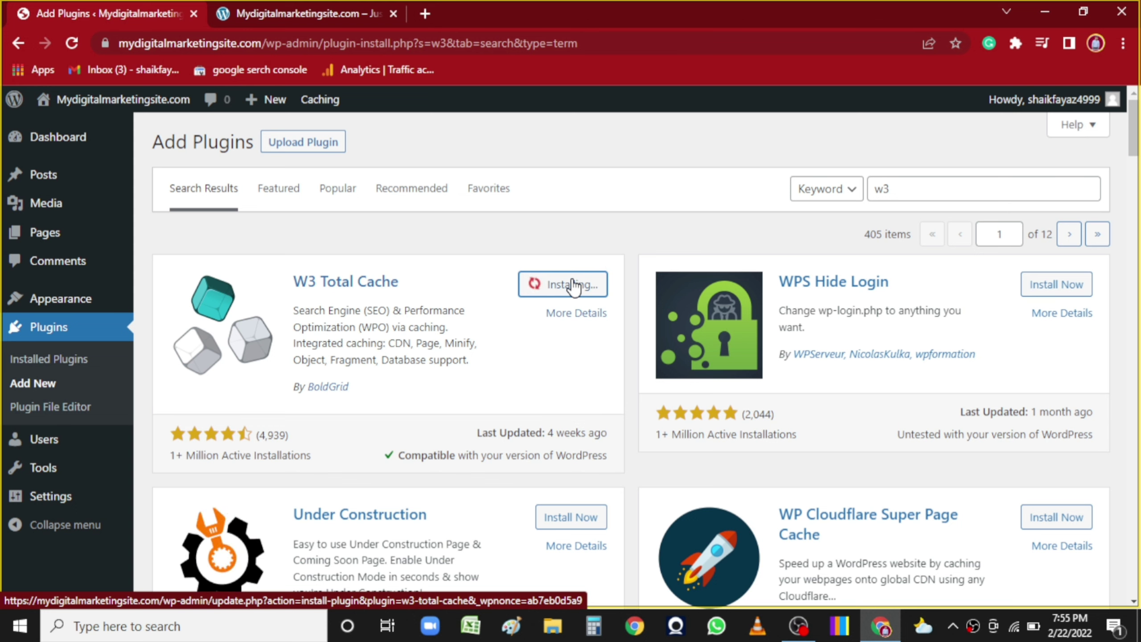
Step: Search for "updraft" and install the UpdraftPlus WordPress Backup Plugin
{"action": "double_click", "coordinate": [896, 187]}
{"action": "key", "text": "BackSpace"}
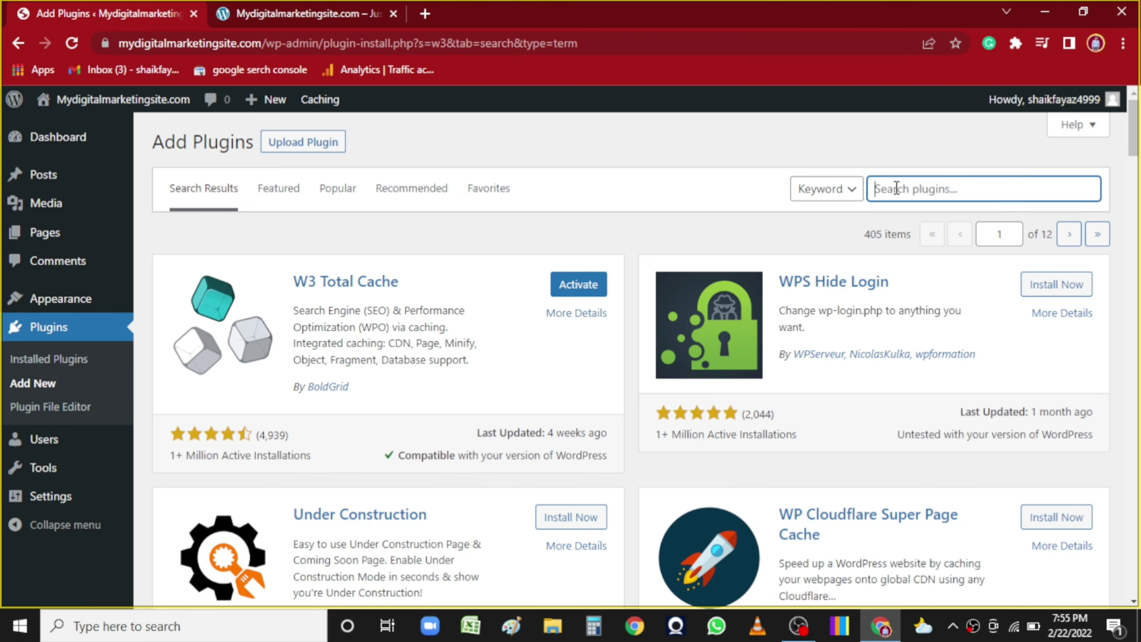
{"action": "type", "text": "updraft"}
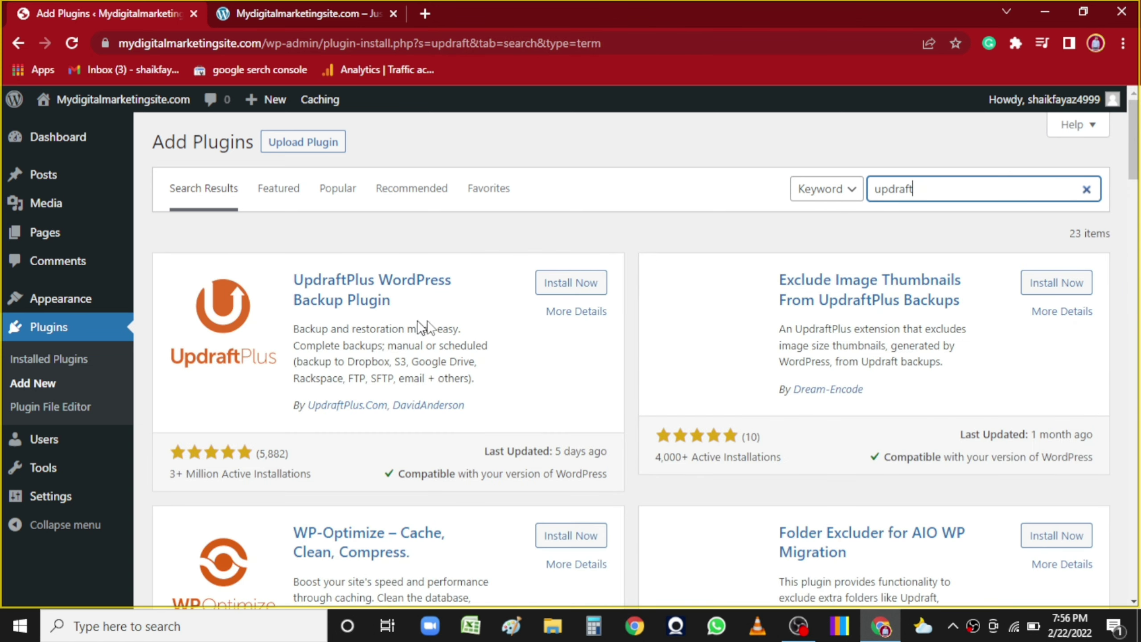
{"action": "left_click", "coordinate": [565, 283]}
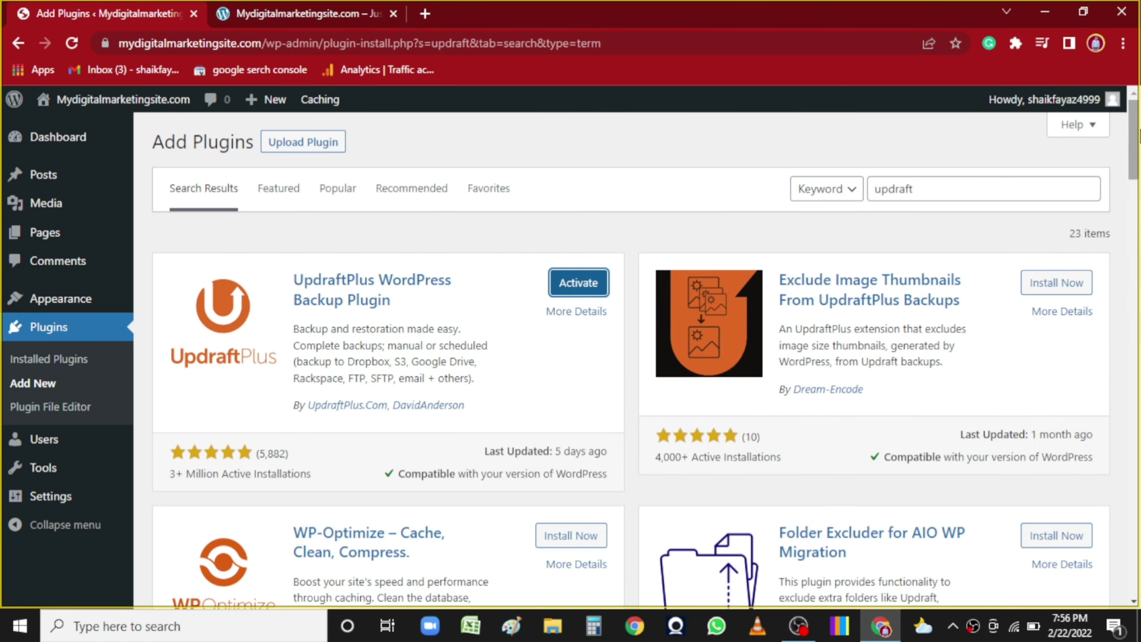
Step: Search for "join.chat" and install the Join.chat plugin
{"action": "double_click", "coordinate": [935, 185]}
{"action": "type", "text": "jo"}
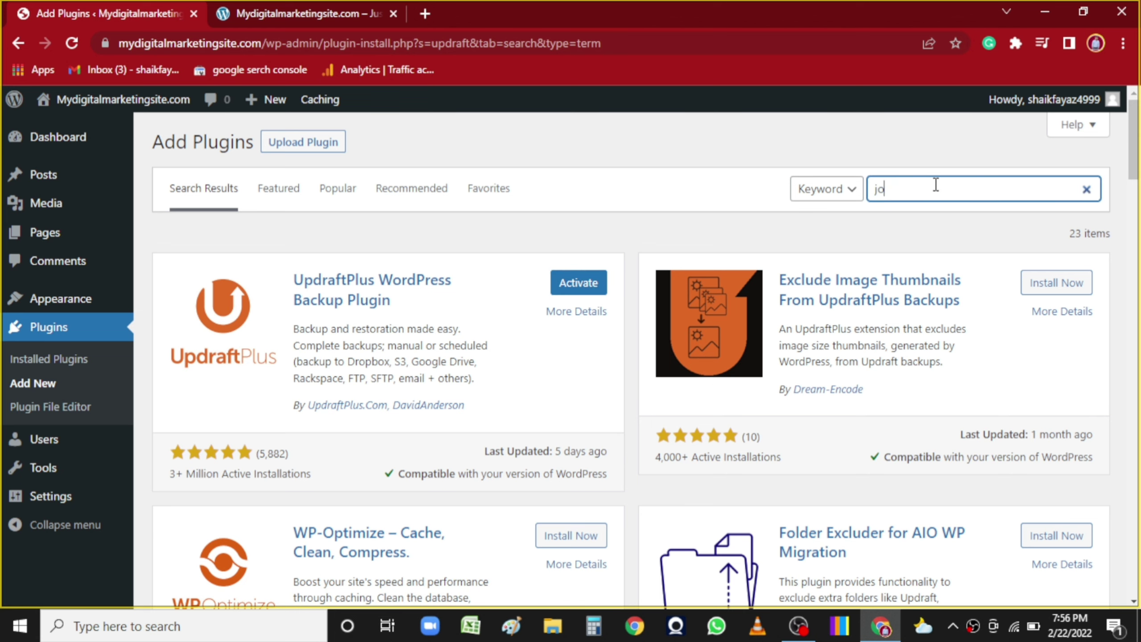
{"action": "type", "text": "in.chat"}
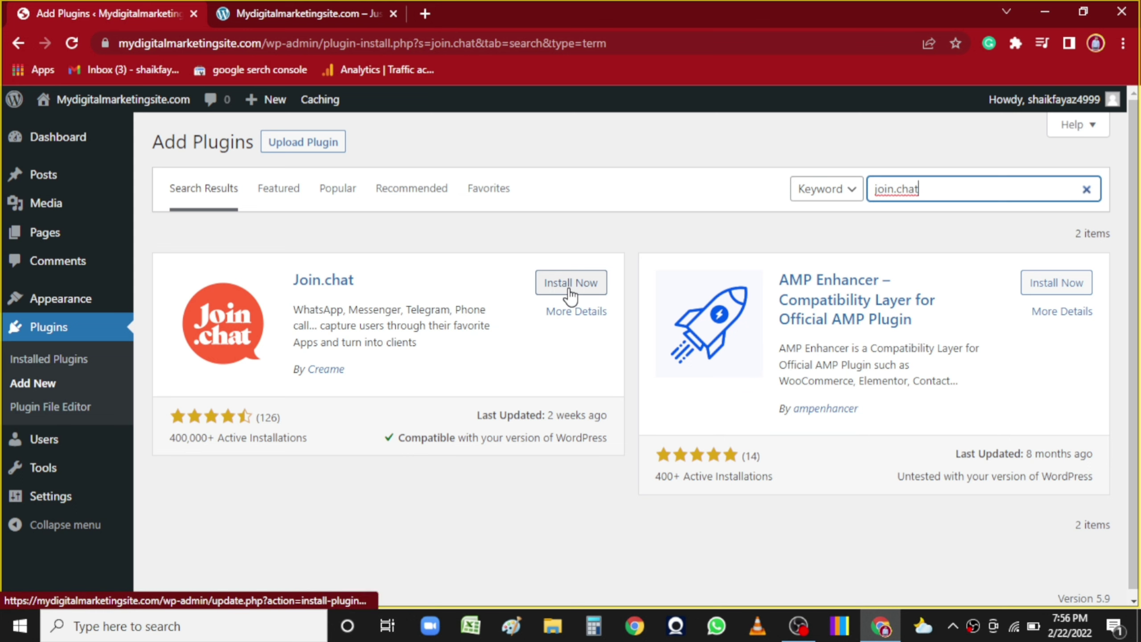
{"action": "left_click", "coordinate": [570, 292]}
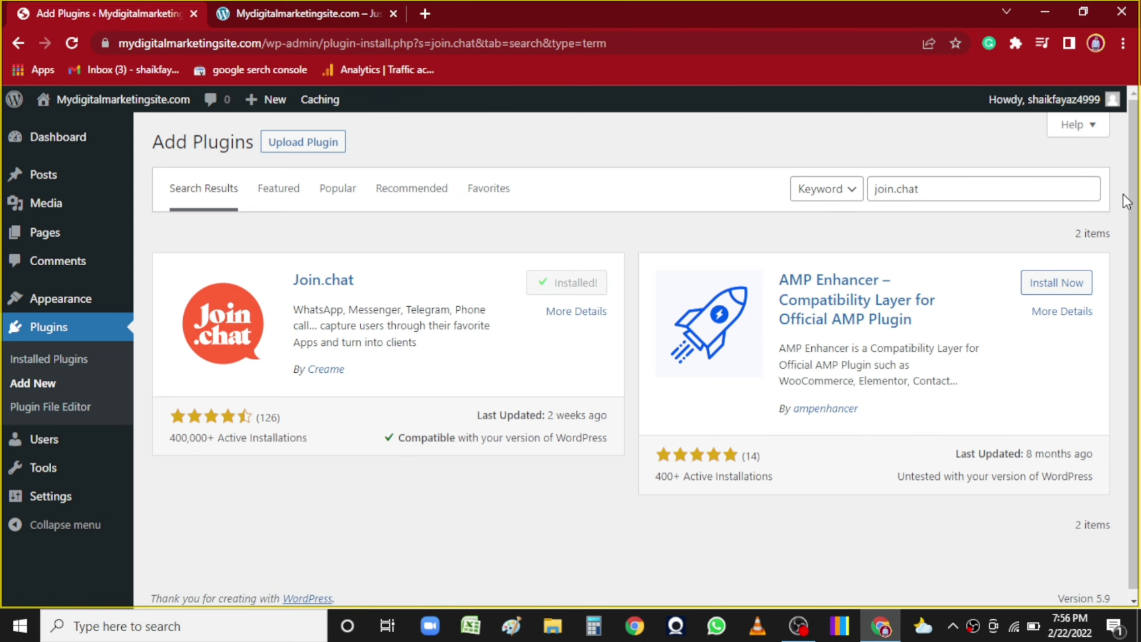
Step: Search for "wordfence" and install the Wordfence Security – Firewall & Malware Scan plugin
{"action": "triple_click", "coordinate": [928, 190]}
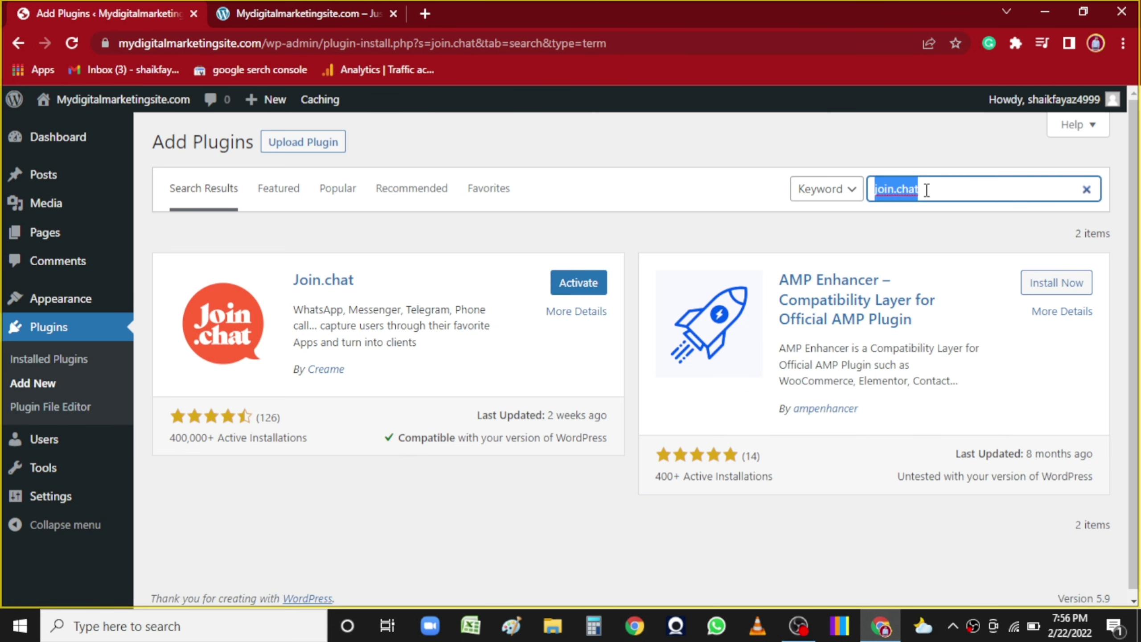
{"action": "key", "text": "BackSpace"}
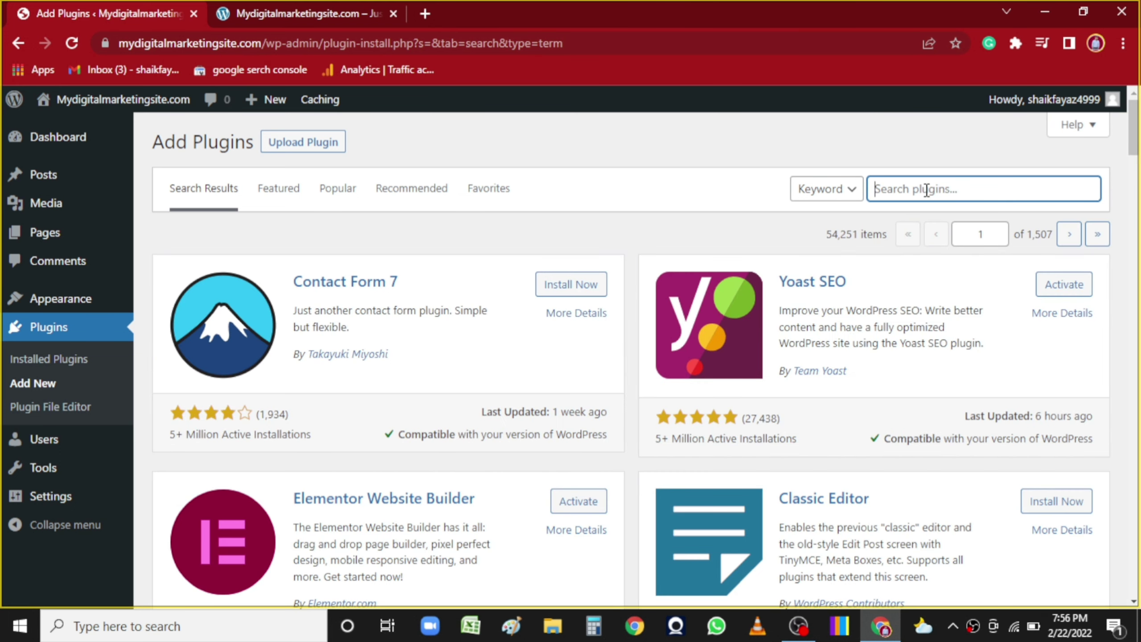
{"action": "type", "text": "wordfence"}
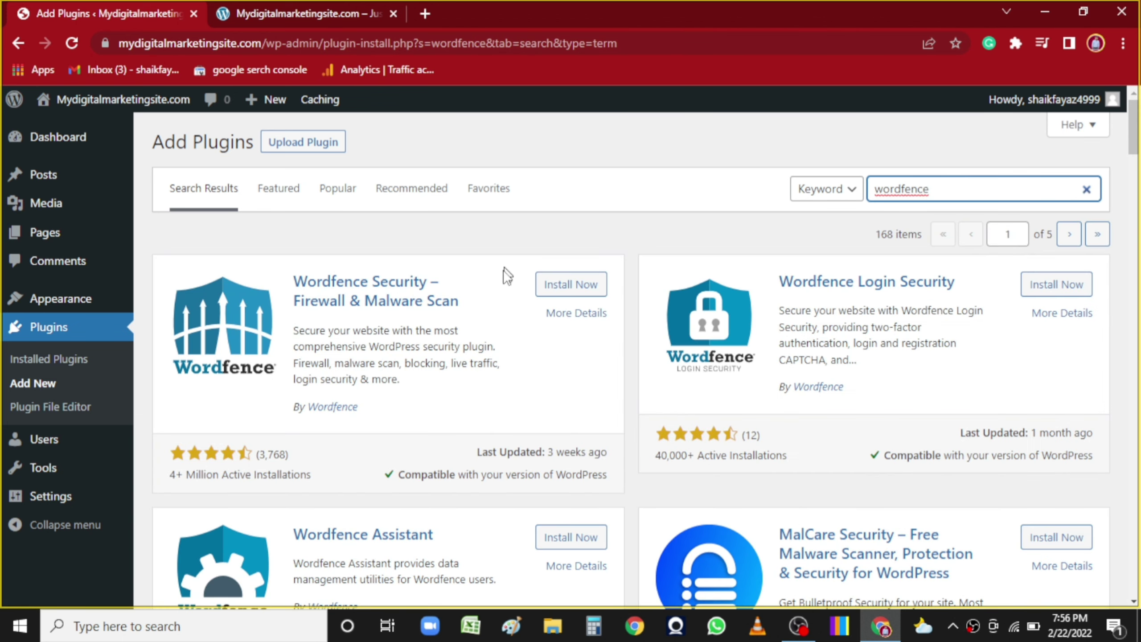
{"action": "left_click", "coordinate": [572, 287]}
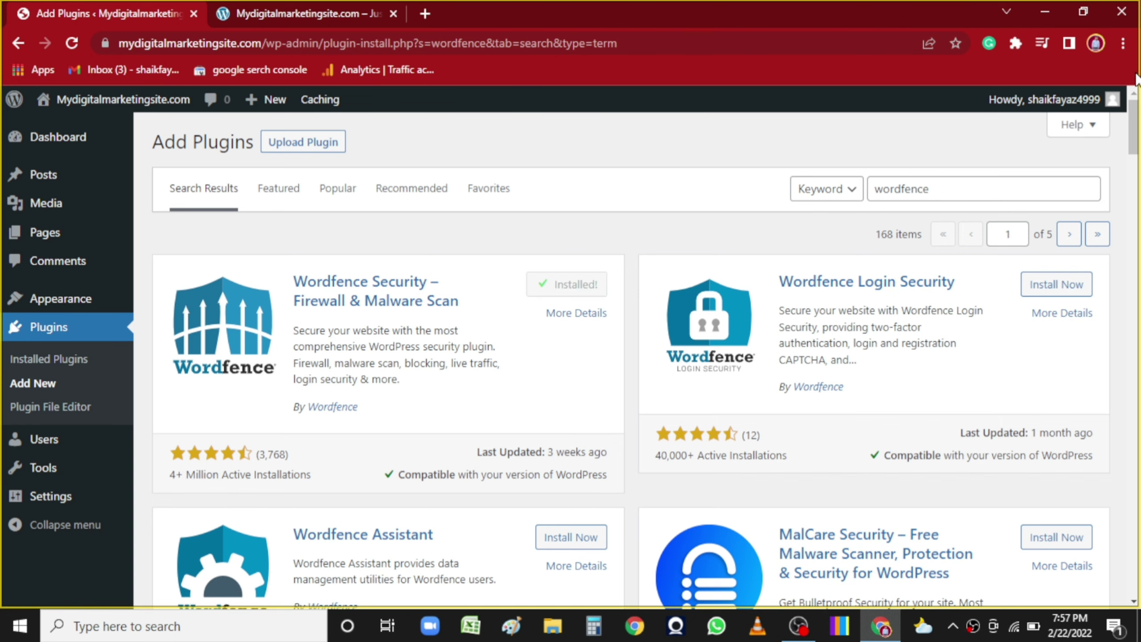
Step: Select all installed plugins, activate them with one bulk action, and reopen the installed plugins list
{"action": "scroll", "coordinate": [629, 359], "scroll_direction": "down", "scroll_amount": 15}
{"action": "left_click_drag", "start_coordinate": [1138, 302], "coordinate": [1138, 113]}
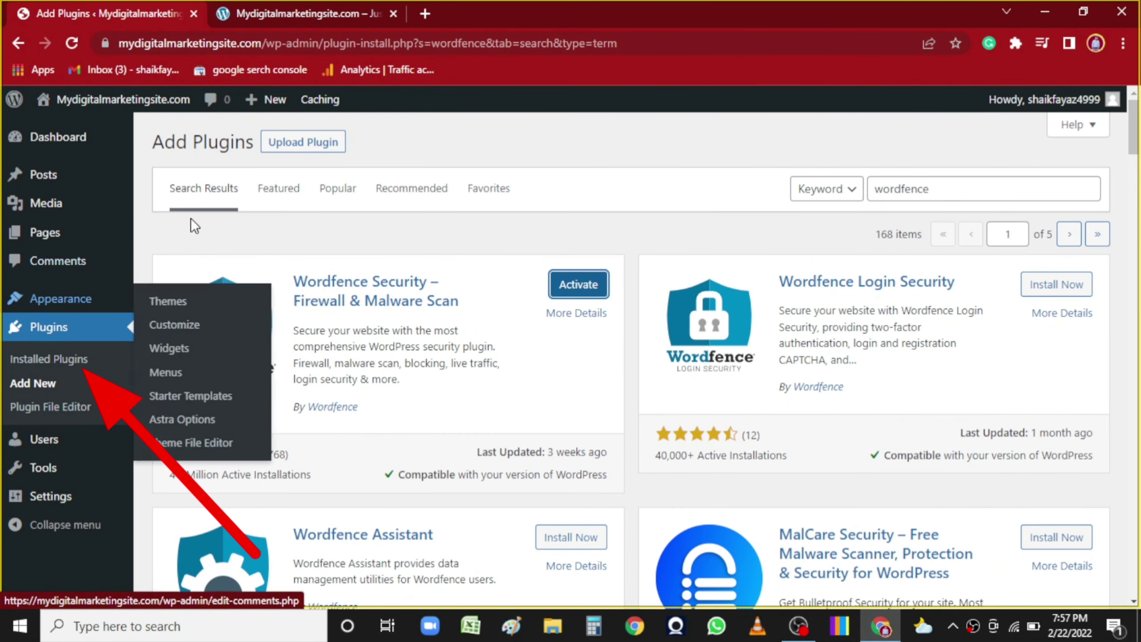
{"action": "left_click", "coordinate": [52, 360]}
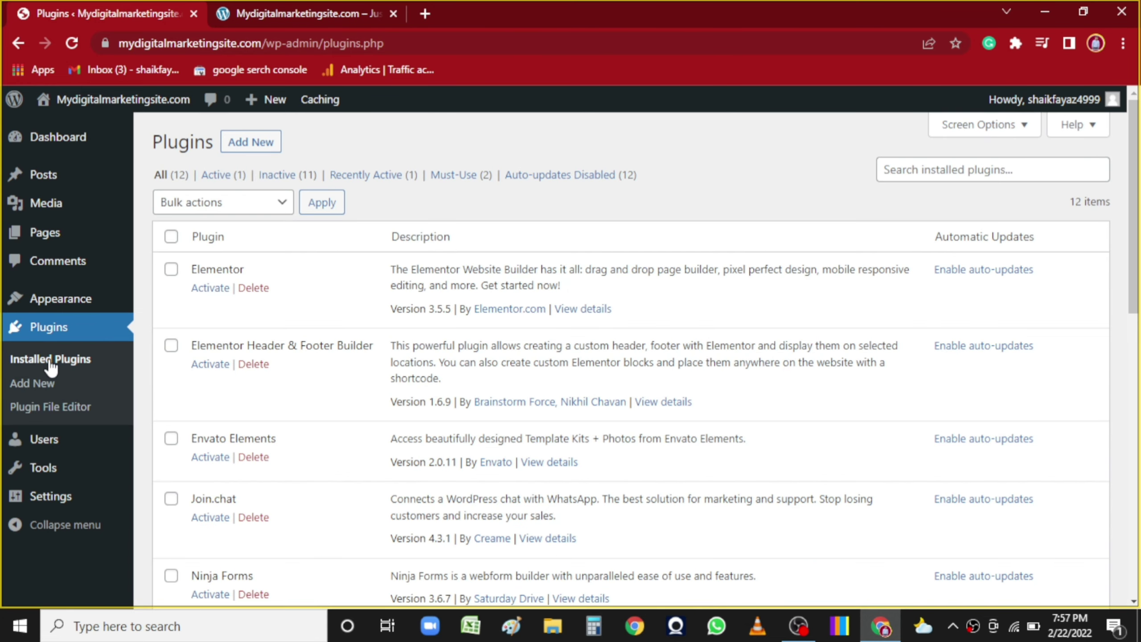
{"action": "left_click_drag", "start_coordinate": [1138, 141], "coordinate": [1124, 40]}
{"action": "left_click", "coordinate": [205, 203]}
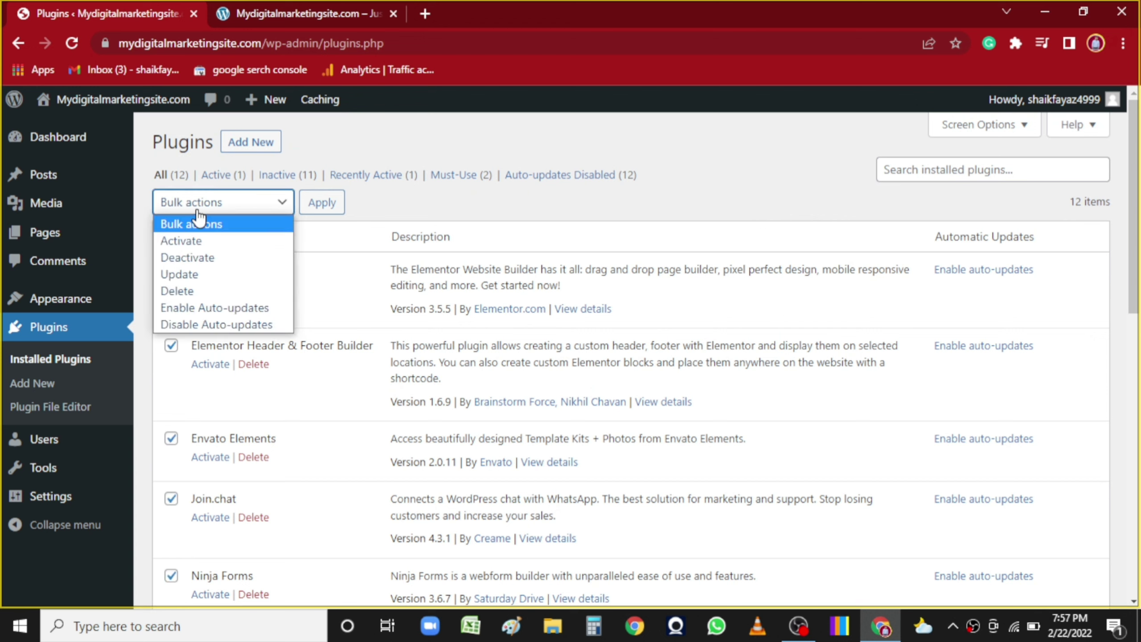
{"action": "left_click", "coordinate": [193, 243]}
{"action": "left_click", "coordinate": [317, 207]}
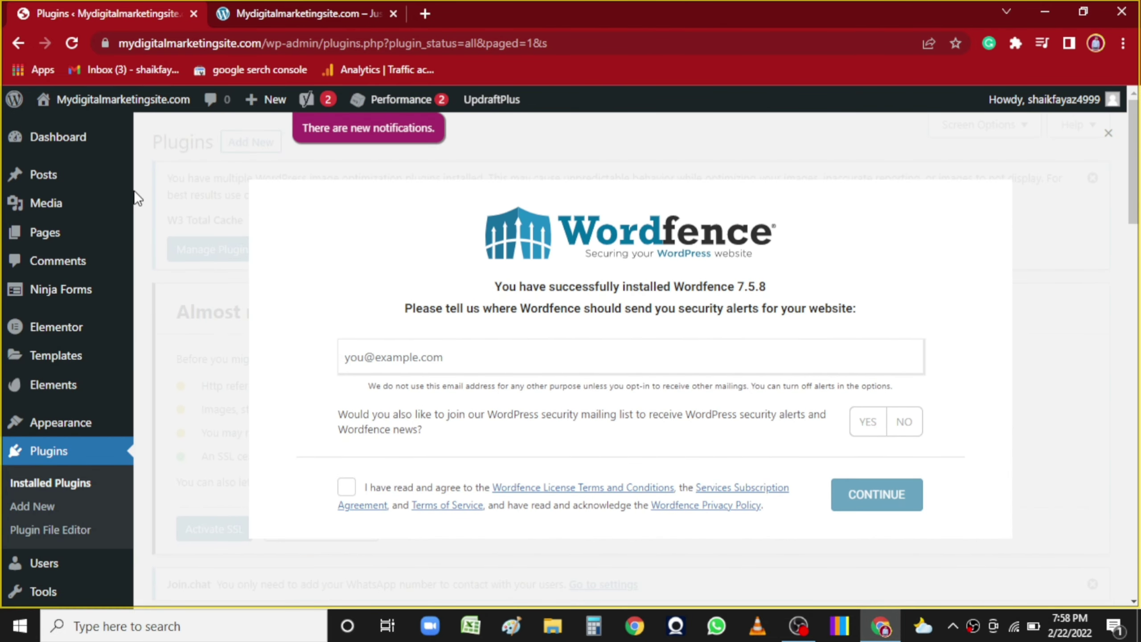
{"action": "left_click", "coordinate": [57, 491]}
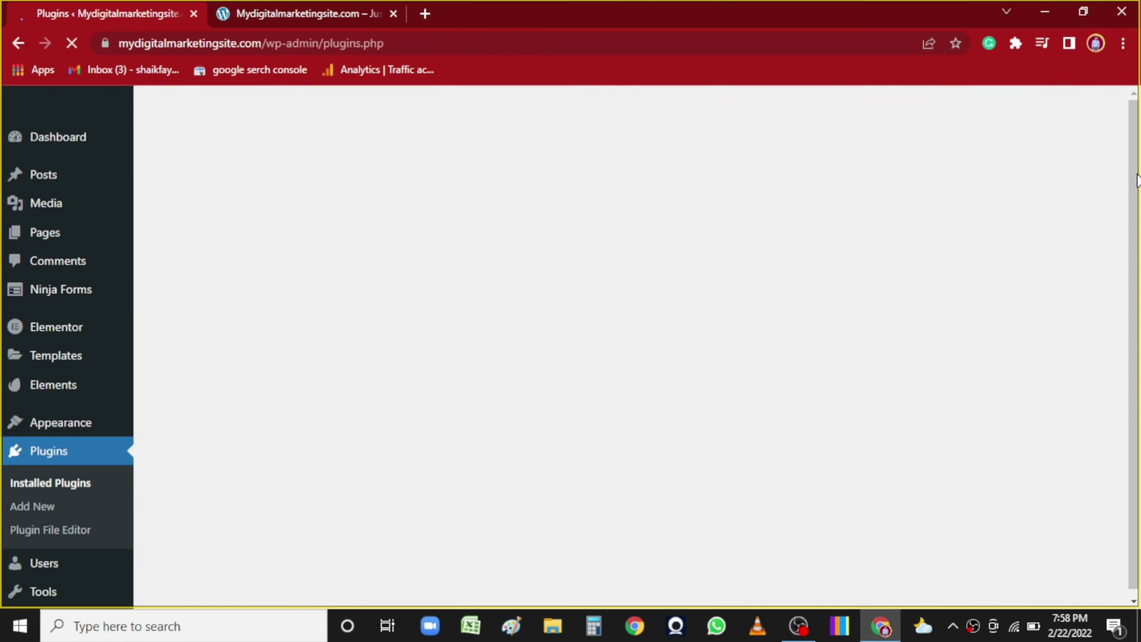
{"action": "left_click_drag", "start_coordinate": [1138, 179], "coordinate": [1097, 97]}
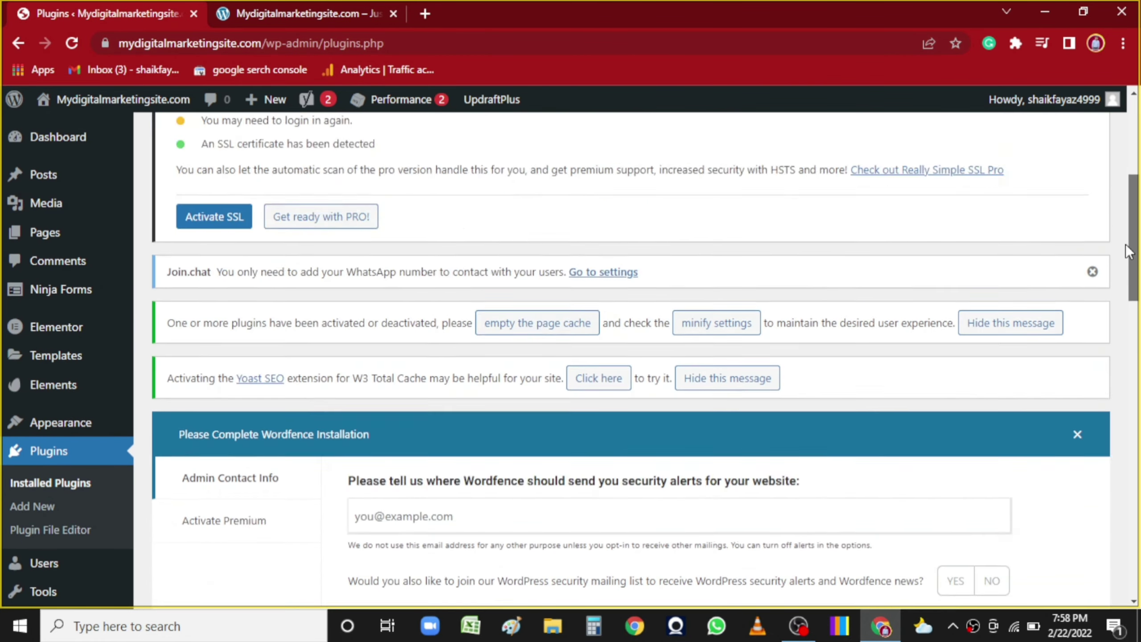
Step: Reload the site's public home page, examine its layout with the active theme, and return to the plugins administration page
{"action": "left_click", "coordinate": [254, 14]}
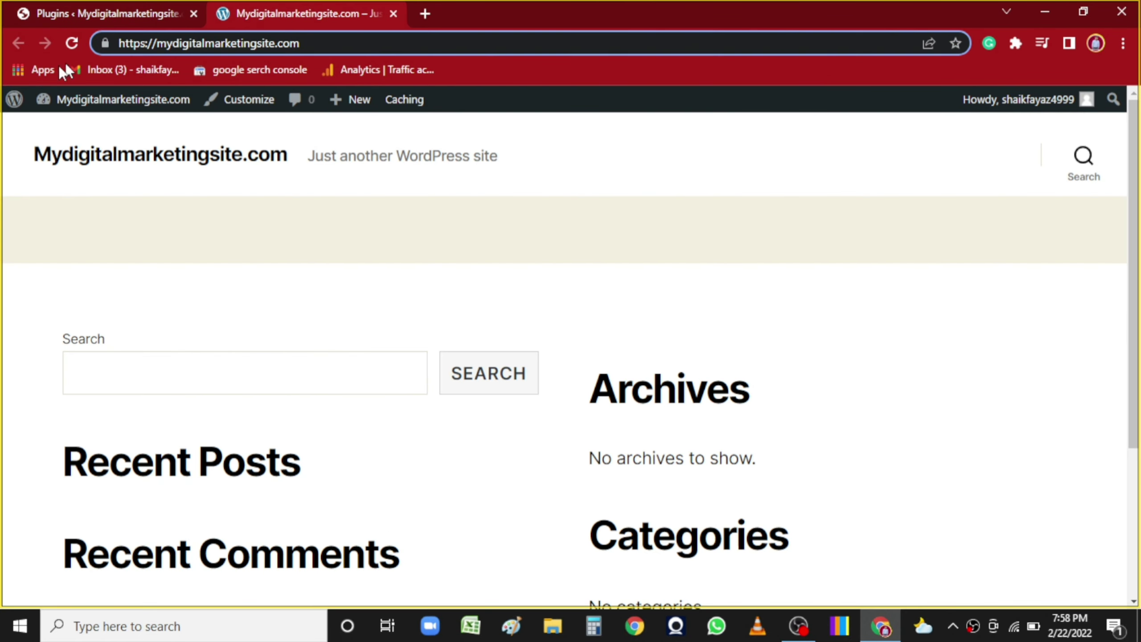
{"action": "mouse_move", "coordinate": [1134, 324]}
{"action": "left_mouse_down"}
{"action": "mouse_move", "coordinate": [1108, 472]}
{"action": "mouse_move", "coordinate": [1132, 315]}
{"action": "left_mouse_up"}
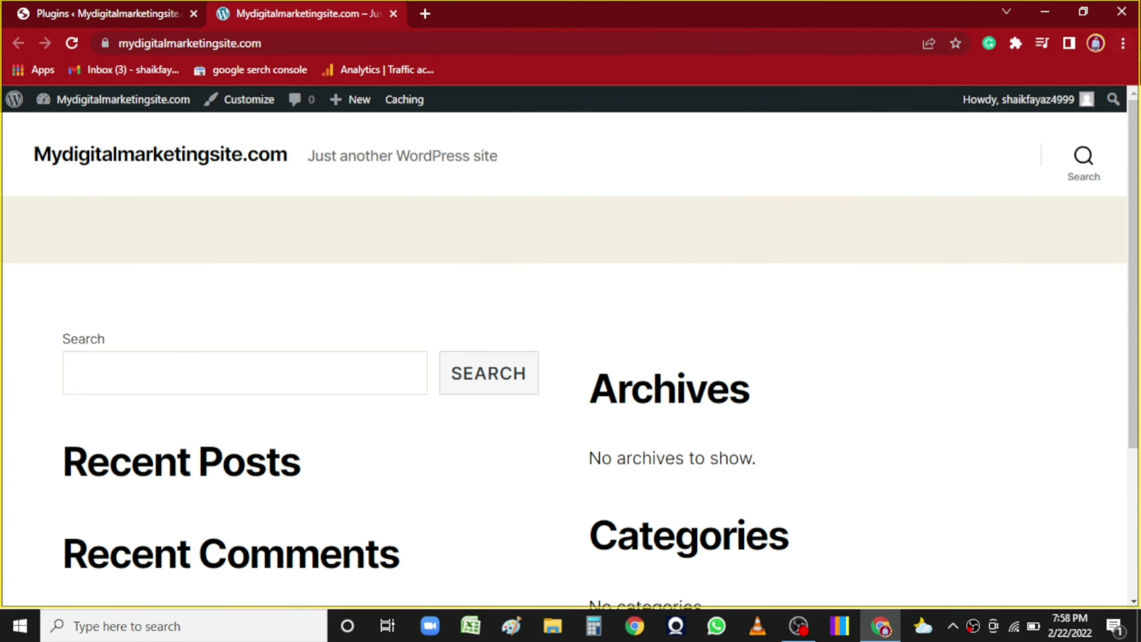
{"action": "left_click", "coordinate": [73, 43]}
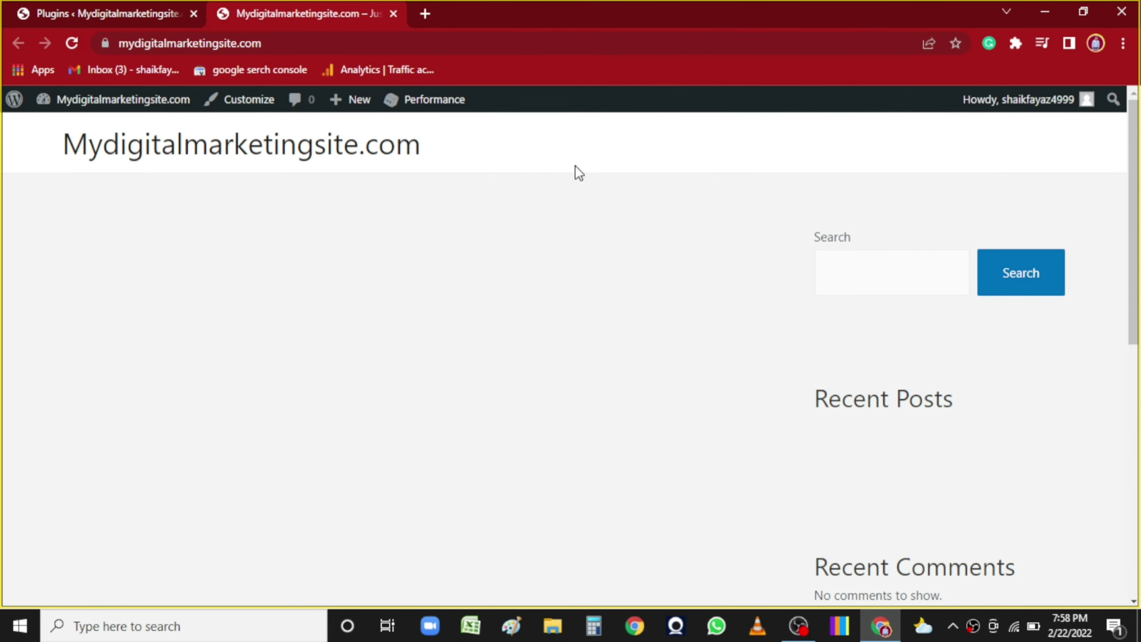
{"action": "scroll", "coordinate": [1124, 166], "scroll_direction": "down", "scroll_amount": 5}
{"action": "scroll", "coordinate": [1124, 167], "scroll_direction": "up", "scroll_amount": 4}
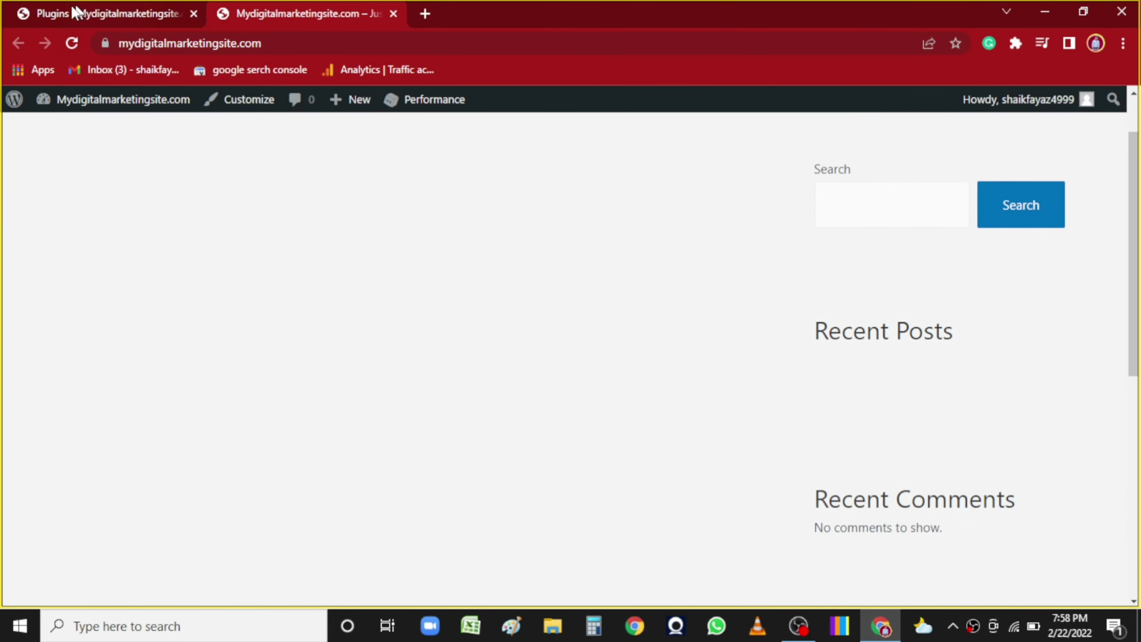
{"action": "left_click", "coordinate": [62, 14]}
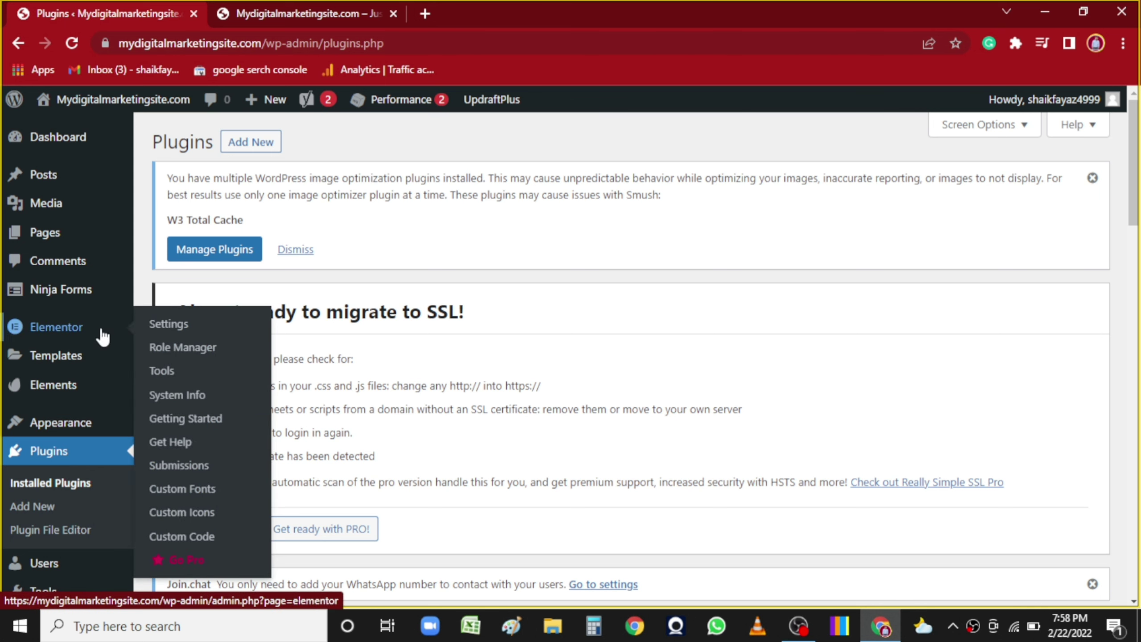